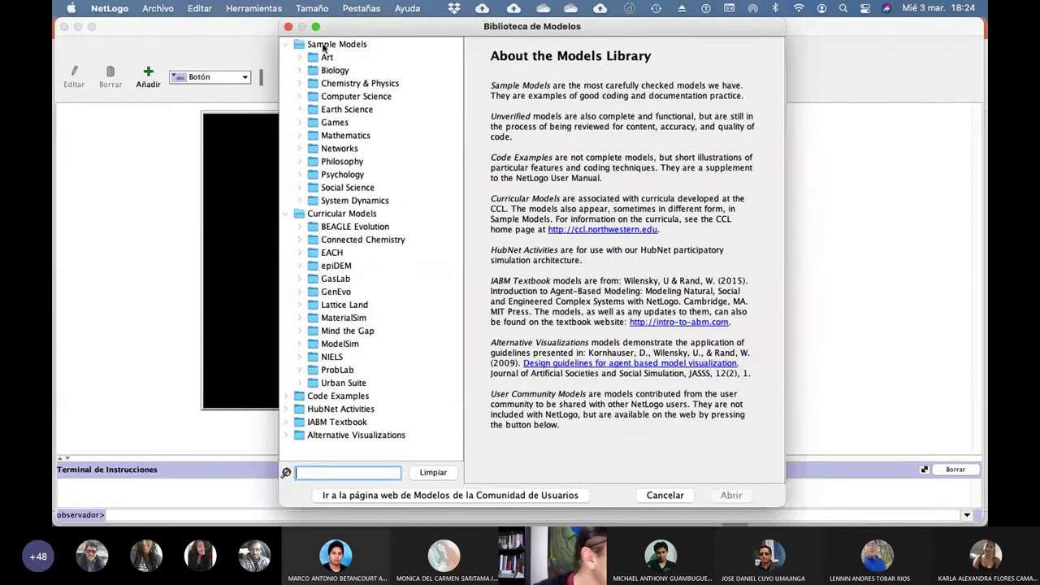
Search the models library for "wolf" and open the Biology sample model Wolf Sheep Predation.
left_click(298, 71)
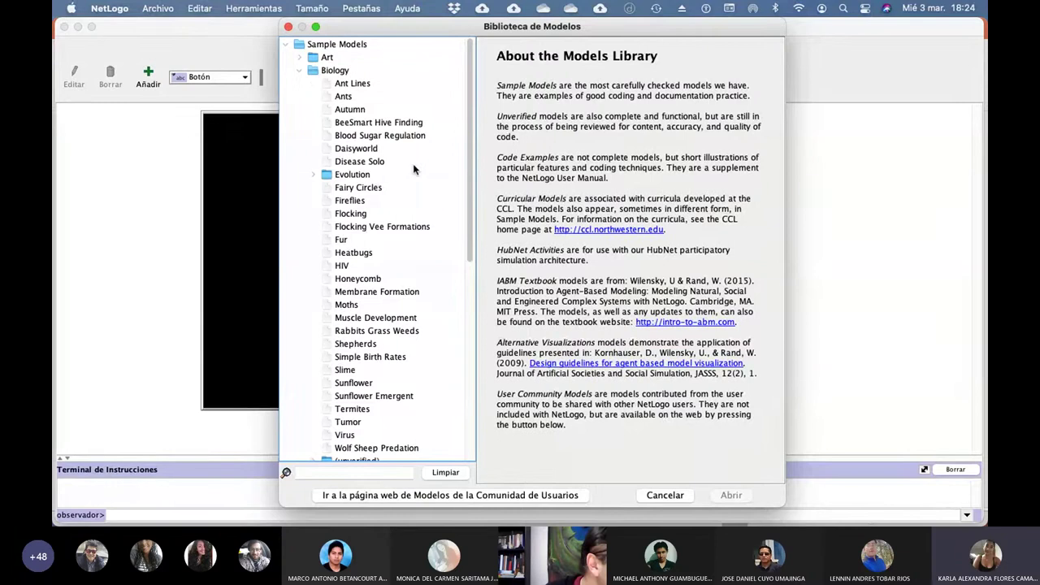
left_click(299, 71)
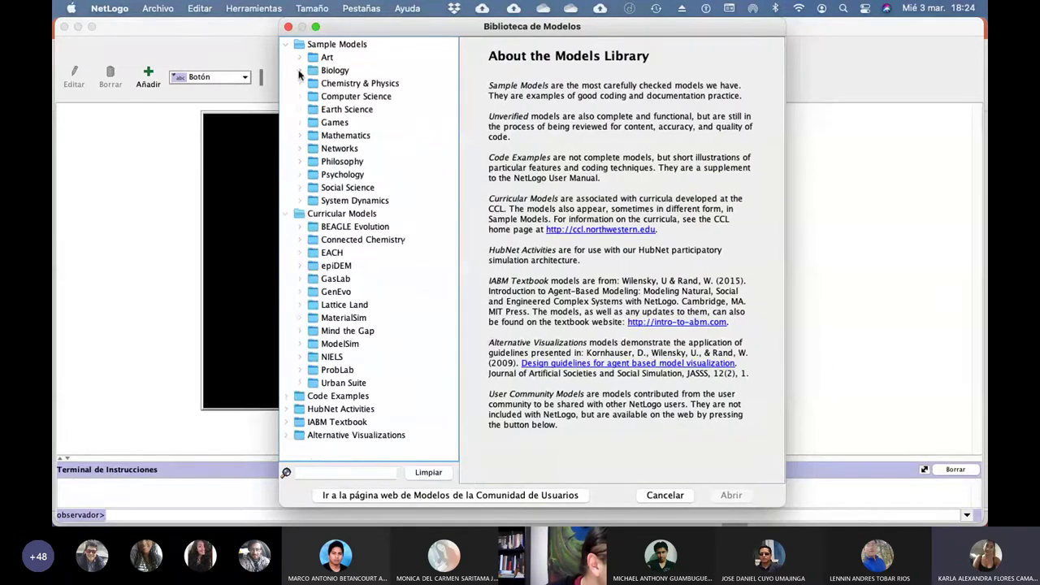
left_click(355, 472)
type("wolf")
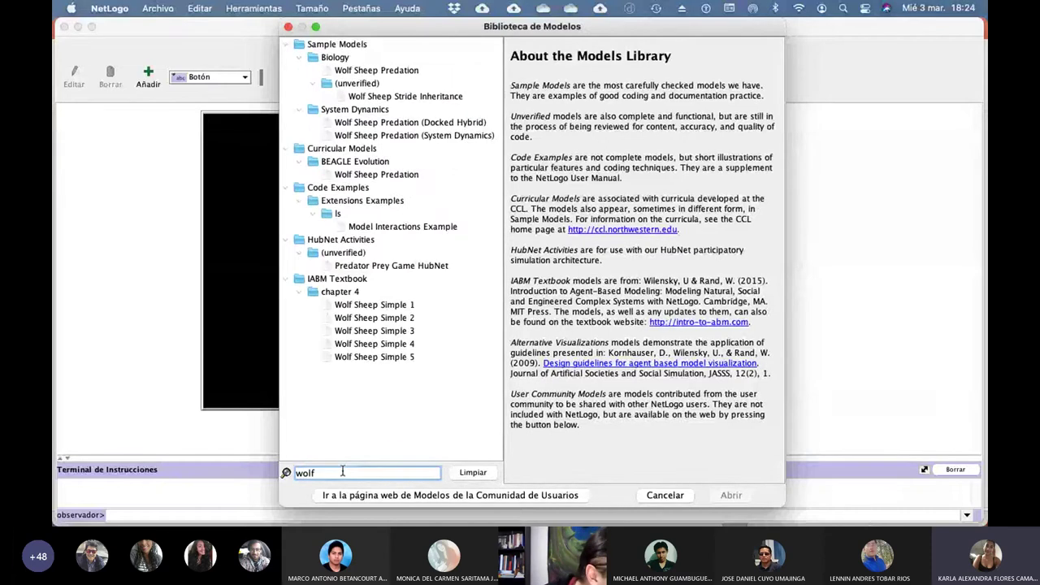
left_click(409, 72)
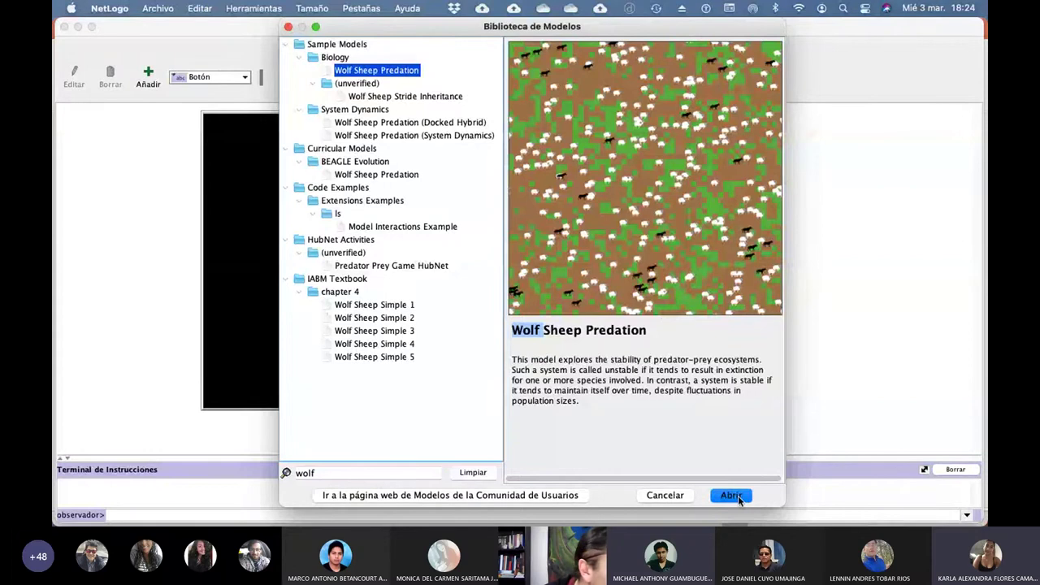
left_click(738, 497)
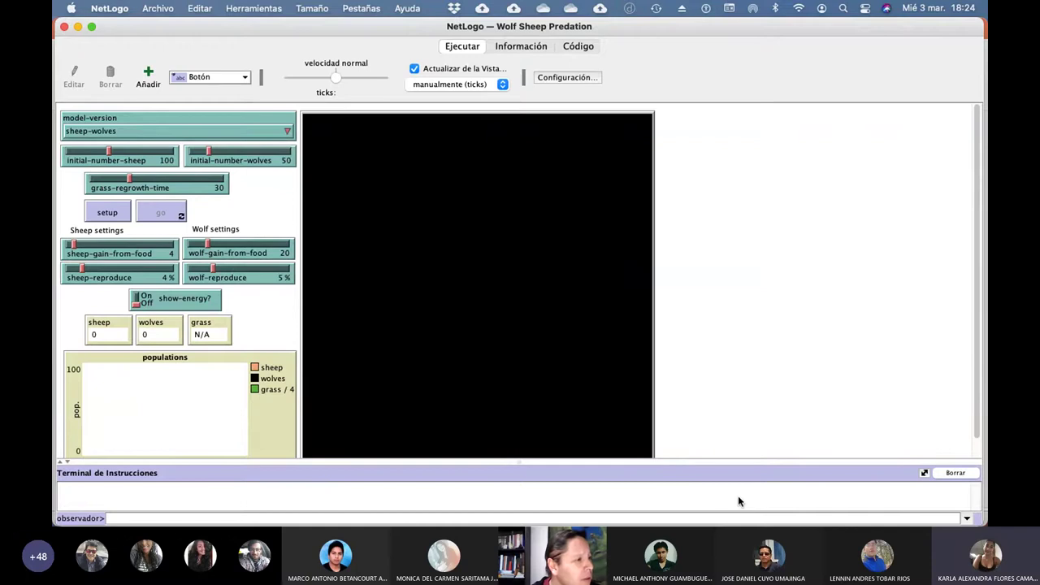
Look over the model's sliders, monitors and populations plot, and the types of interface elements that can be added.
scroll(709, 407, "down", 2)
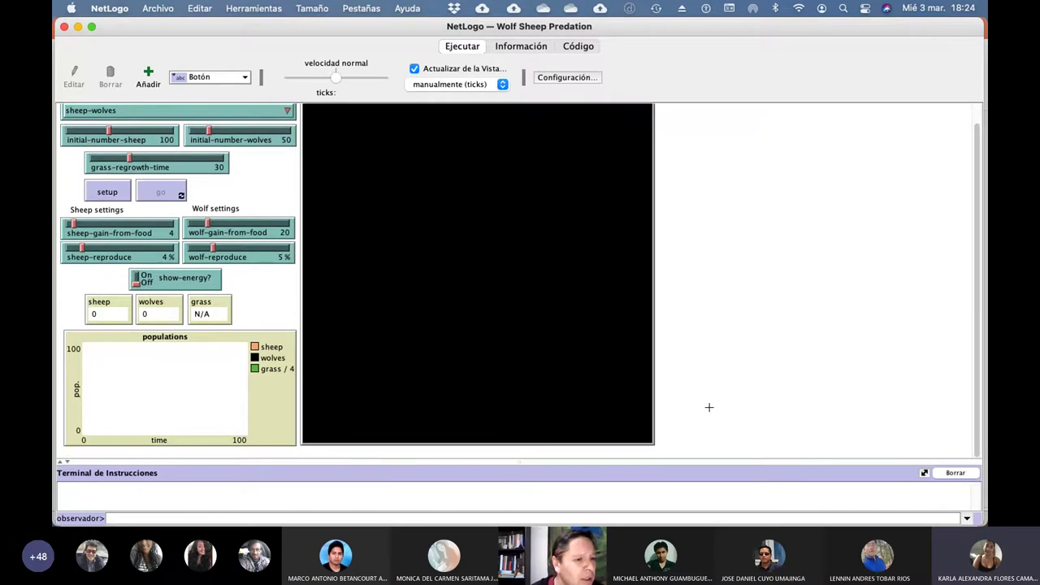
scroll(709, 407, "up", 2)
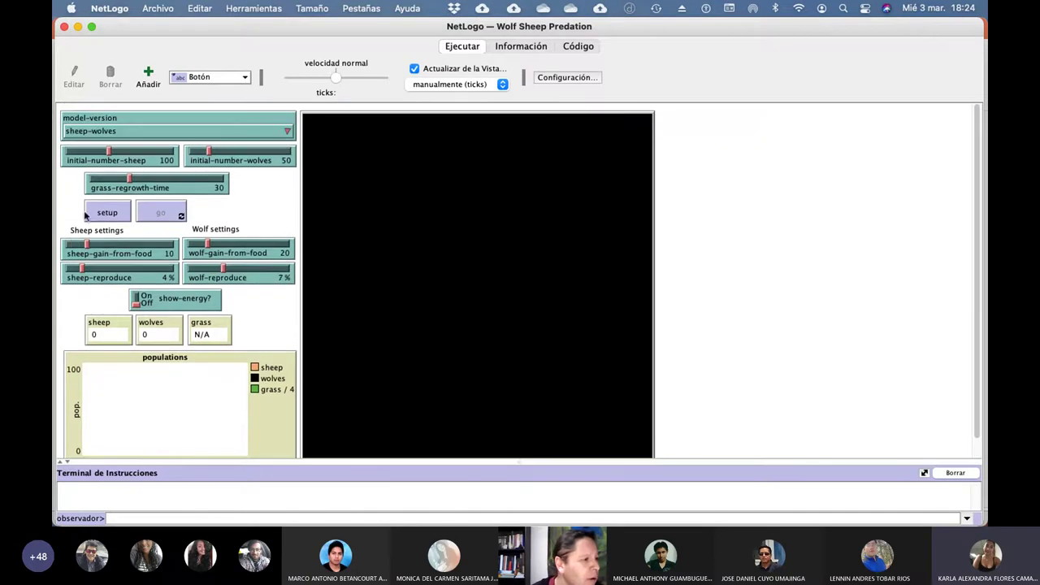
scroll(831, 292, "down", 2)
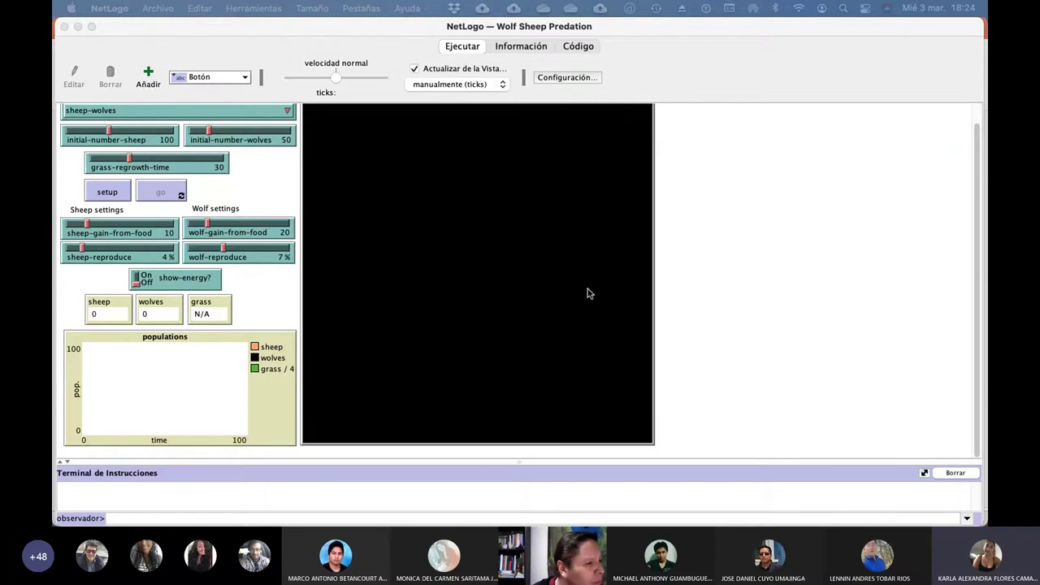
scroll(587, 288, "up", 1)
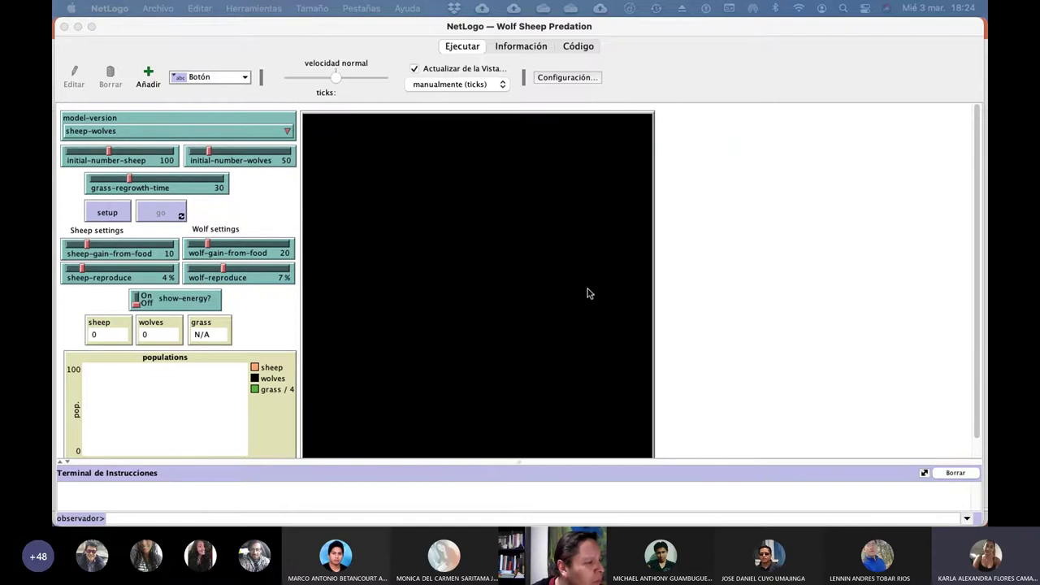
left_click(747, 273)
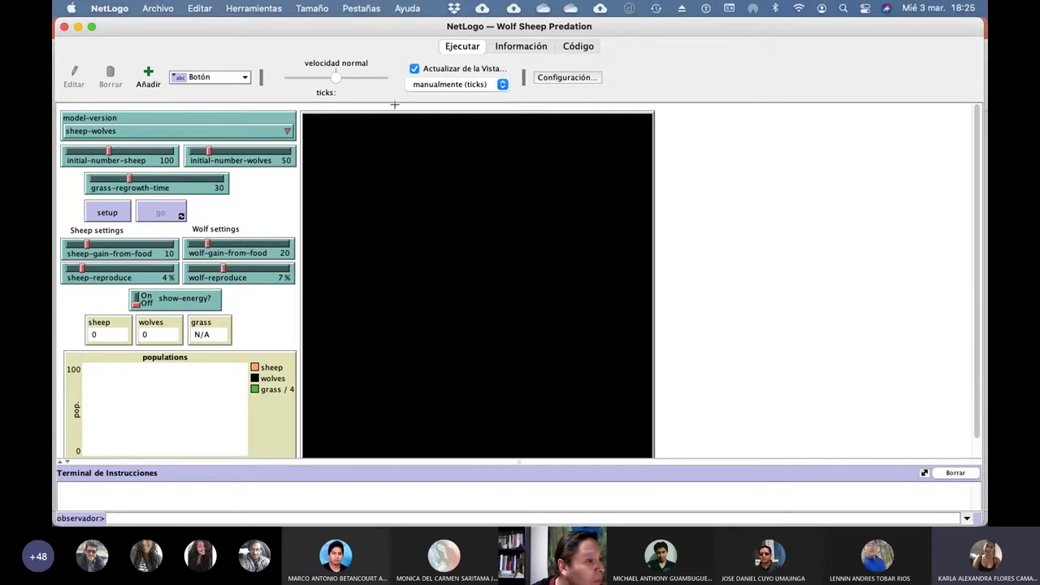
left_click(242, 78)
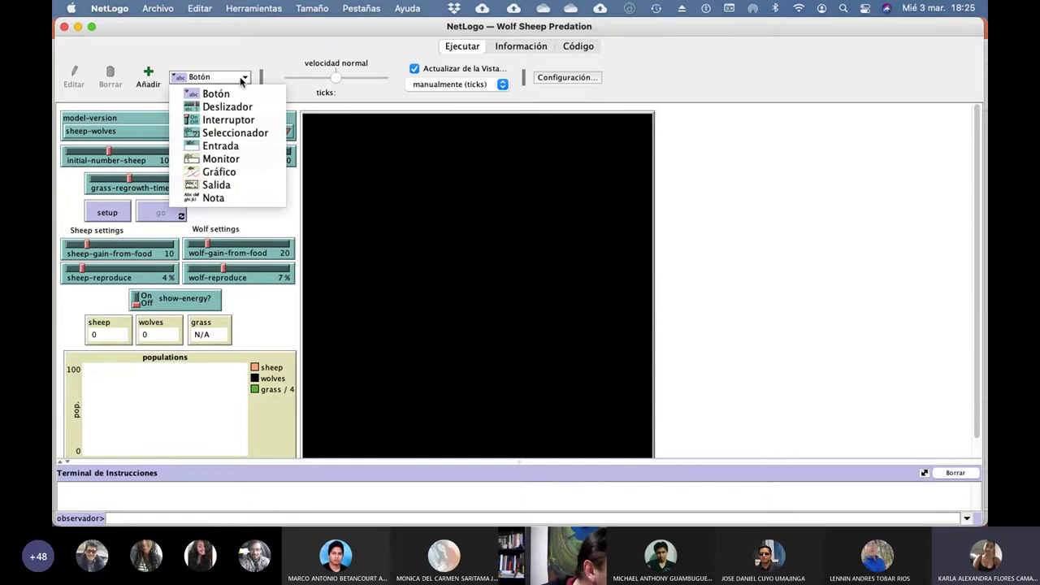
left_click(670, 189)
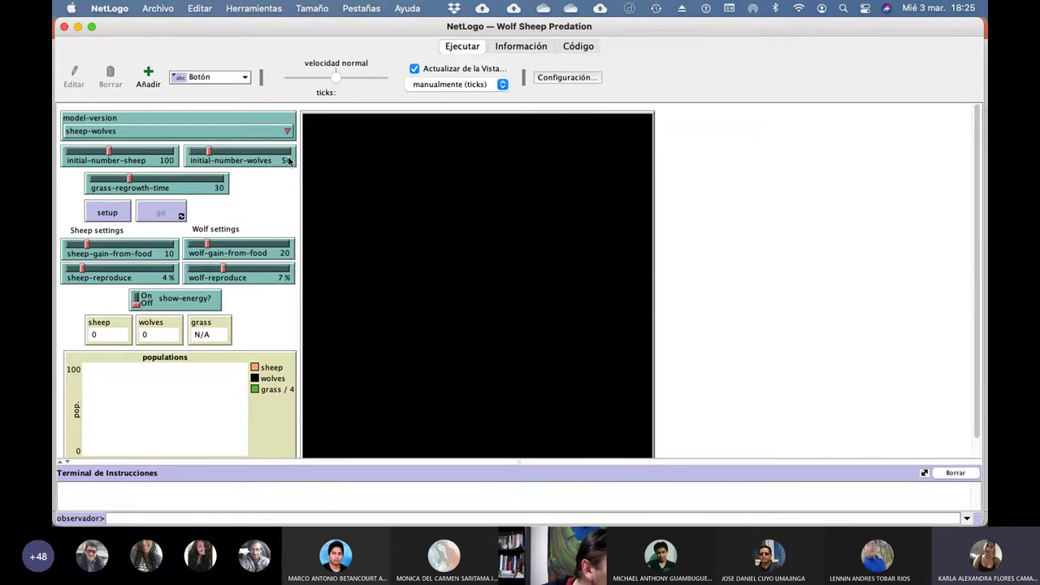
Examine the available NetLogo tools and the model's interface down to the populations plot and command terminal.
left_click(255, 9)
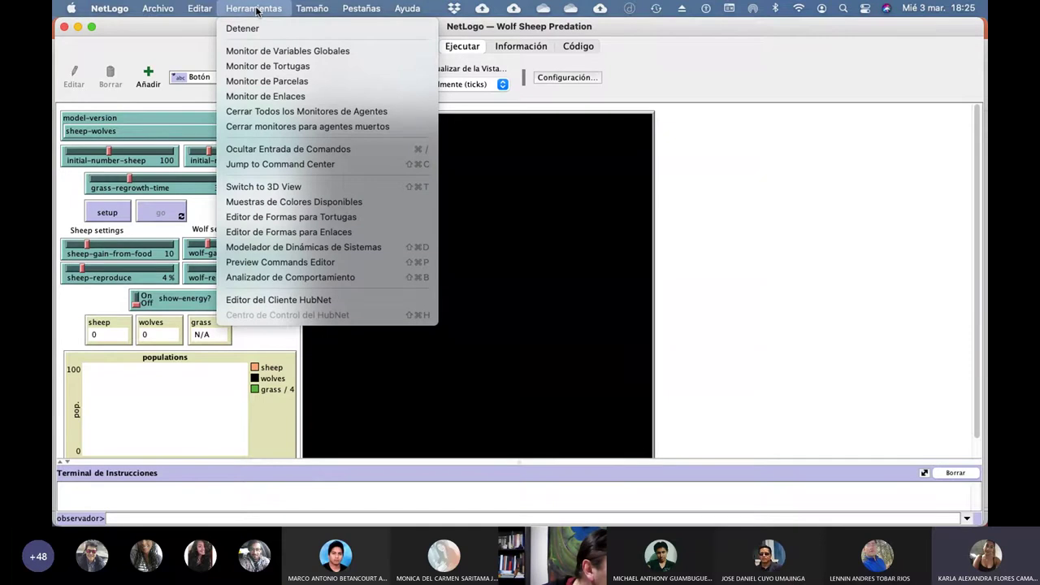
left_click(277, 345)
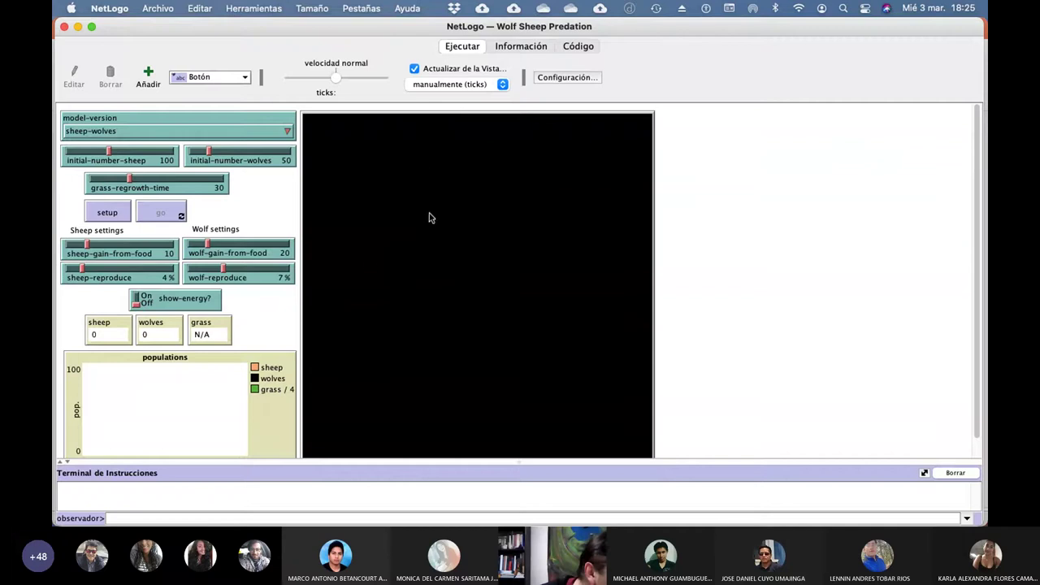
scroll(367, 262, "down", 2)
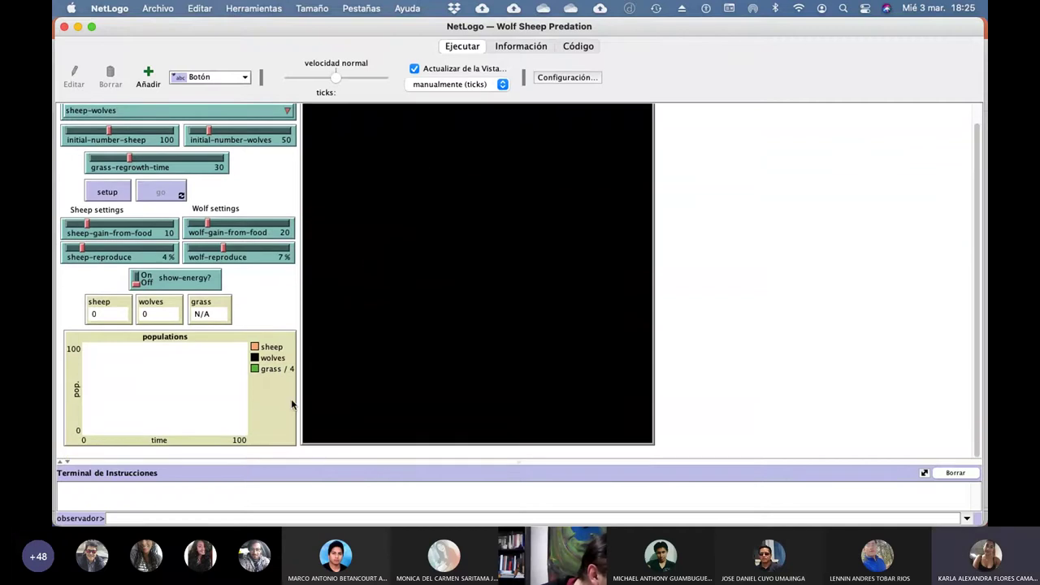
scroll(292, 404, "up", 2)
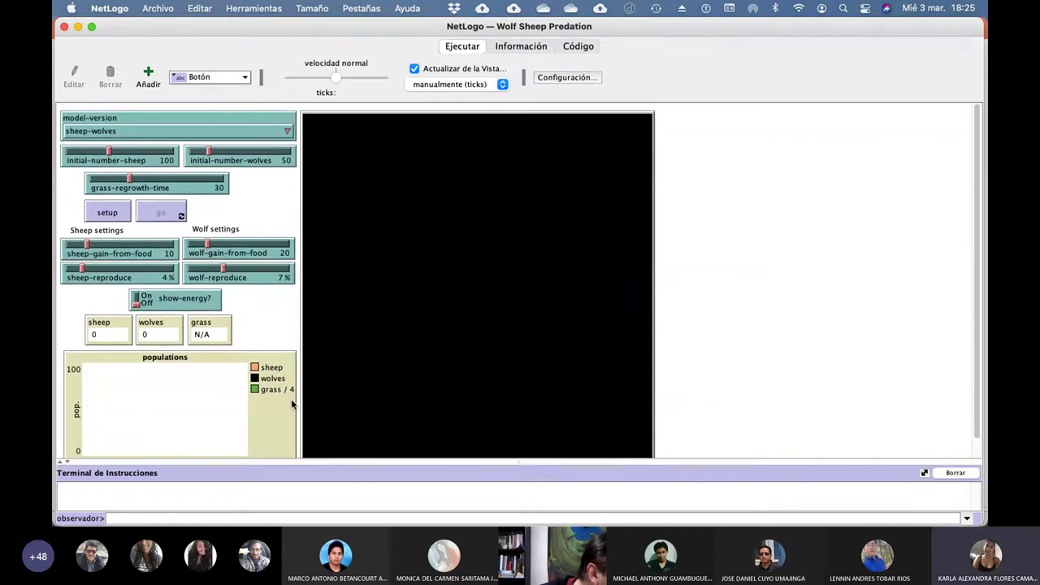
scroll(292, 403, "down", 2)
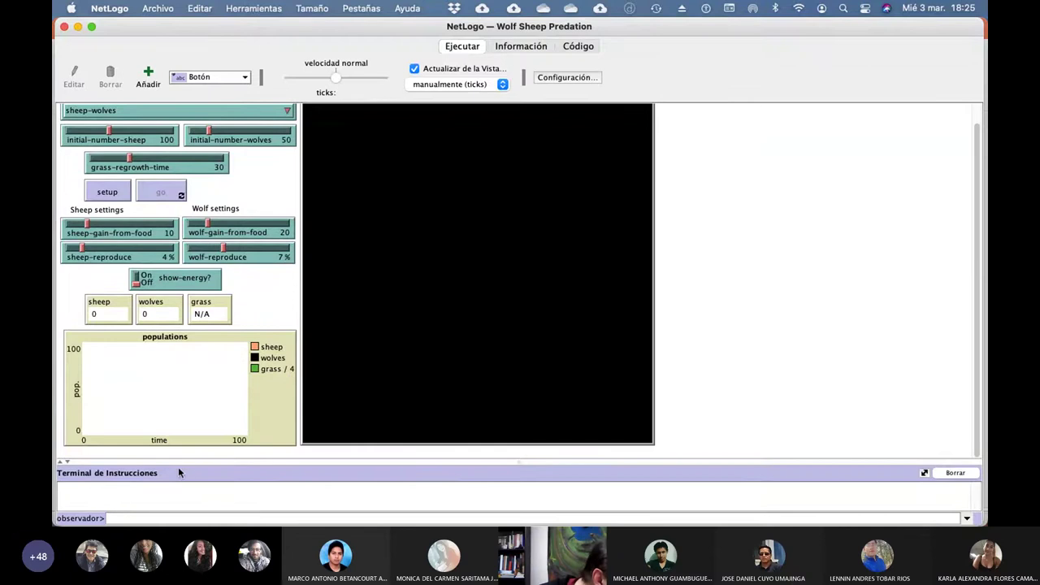
mouse_move(192, 458)
left_mouse_down()
mouse_move(198, 483)
mouse_move(199, 460)
left_mouse_up()
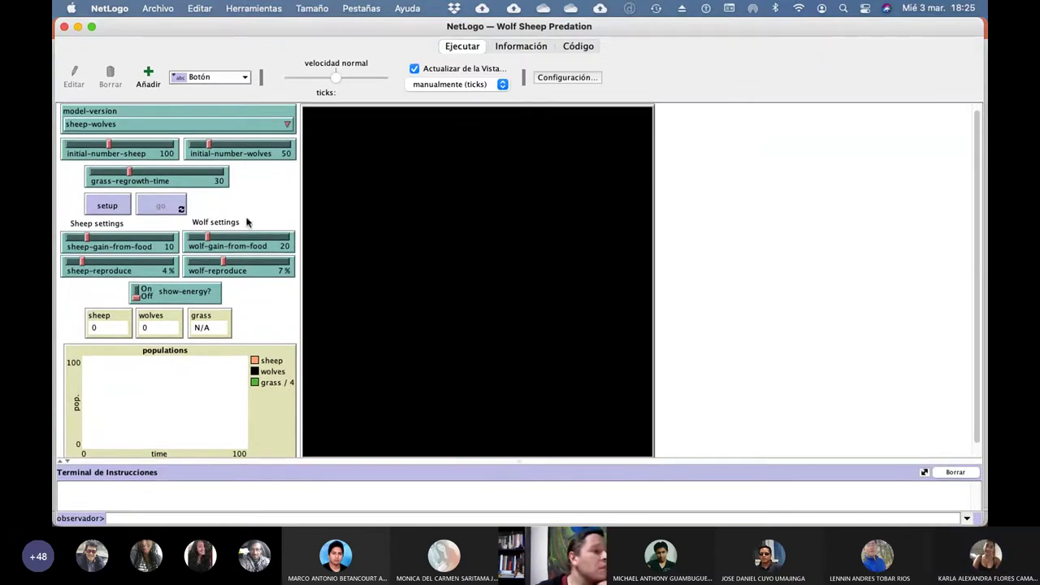
scroll(248, 222, "up", 1)
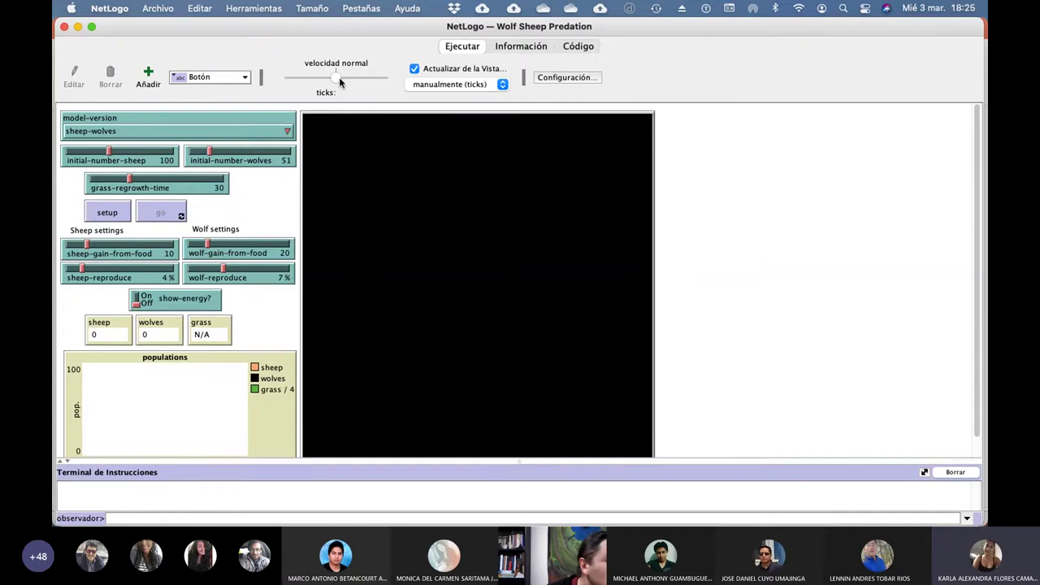
Examine the model's code and its world, view and tick counter settings.
left_click(573, 47)
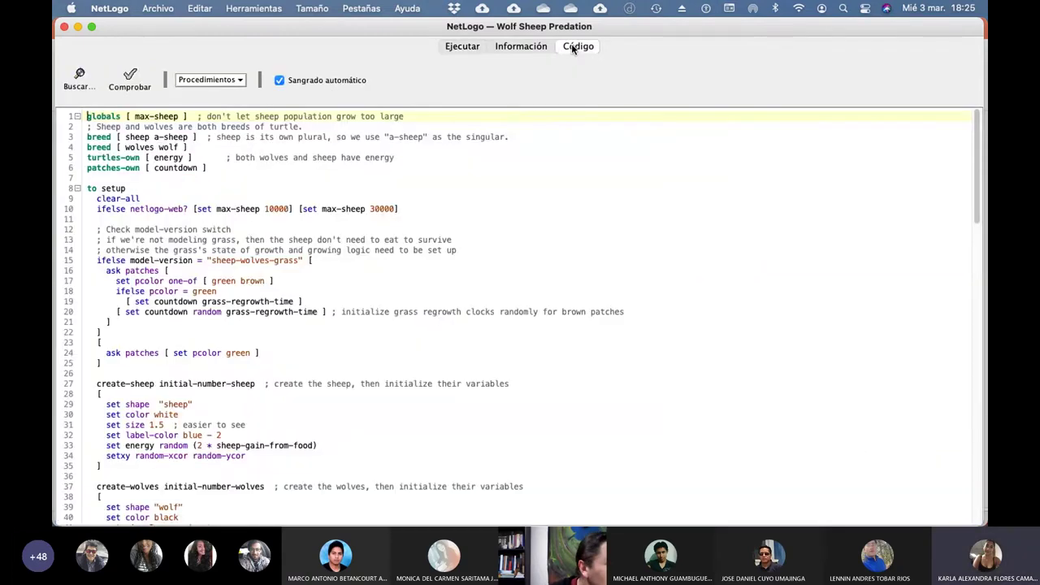
left_click(476, 48)
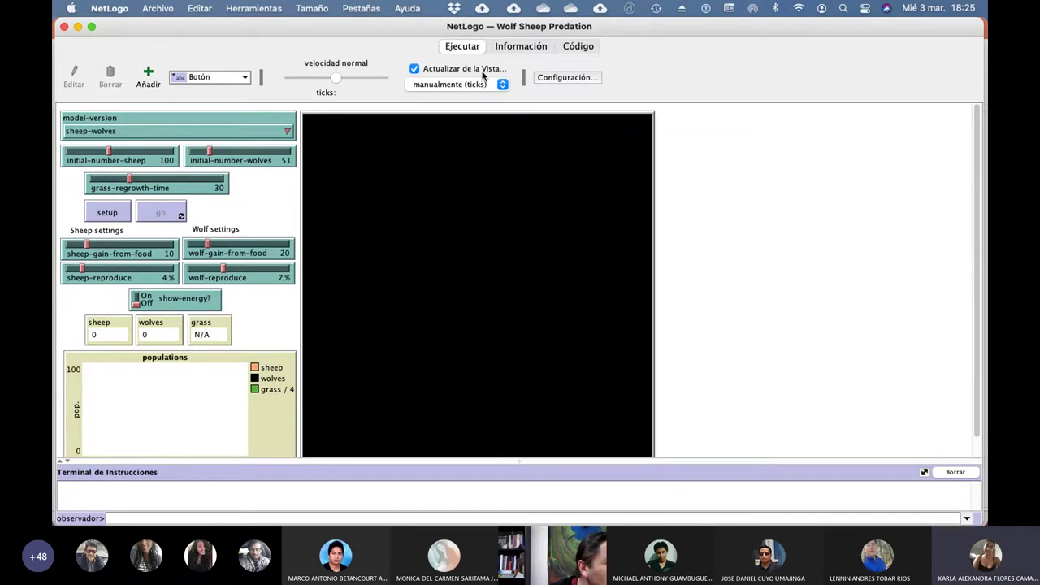
left_click(543, 79)
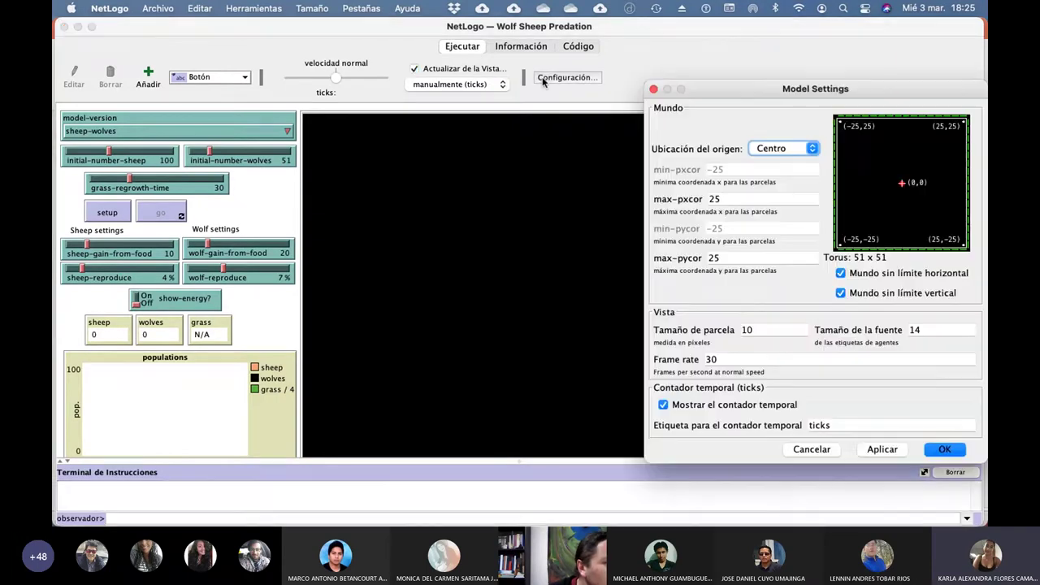
left_click_drag(781, 91, 690, 57)
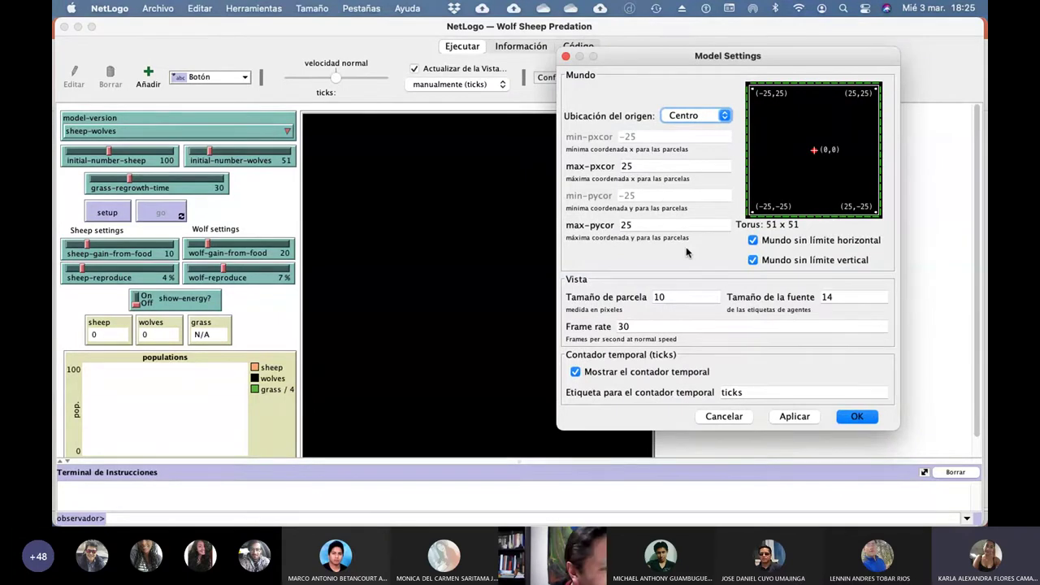
left_click(561, 81)
left_click(564, 79)
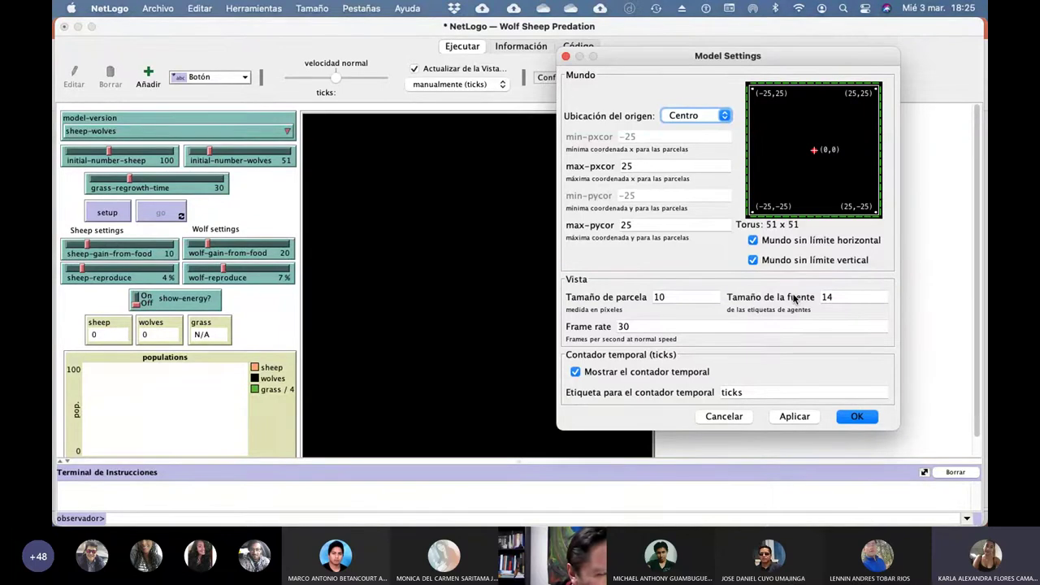
left_click(566, 56)
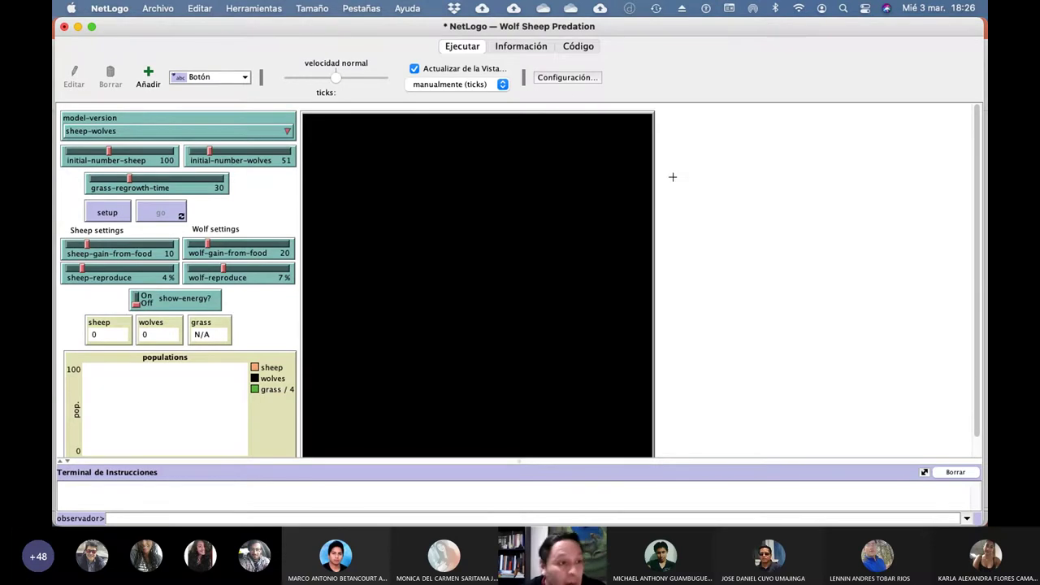
left_click(563, 77)
left_click(566, 57)
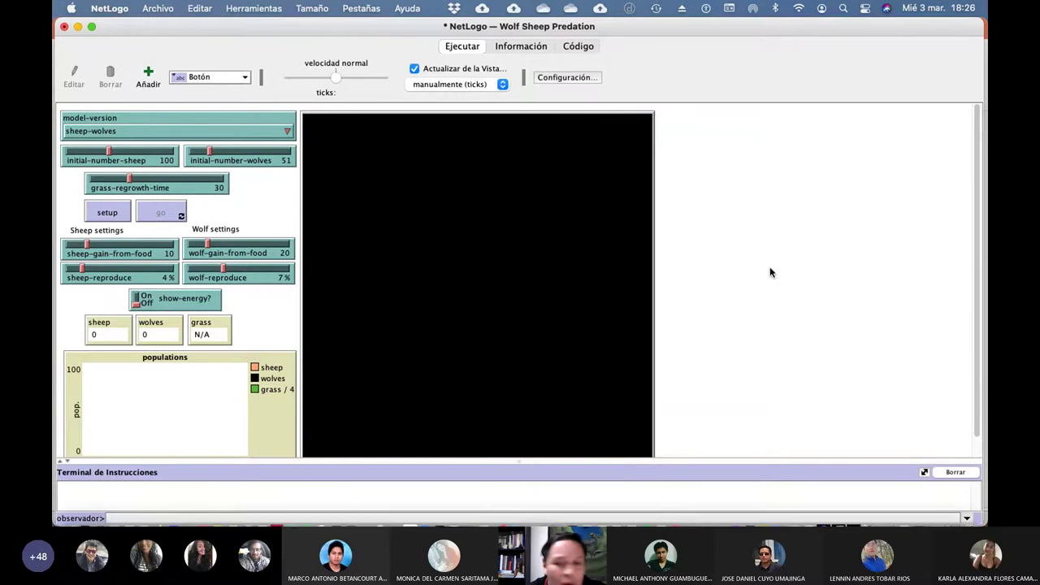
Switch to the PowerPoint presentation on individual-based models and start its slide show.
key("ctrl+Up")
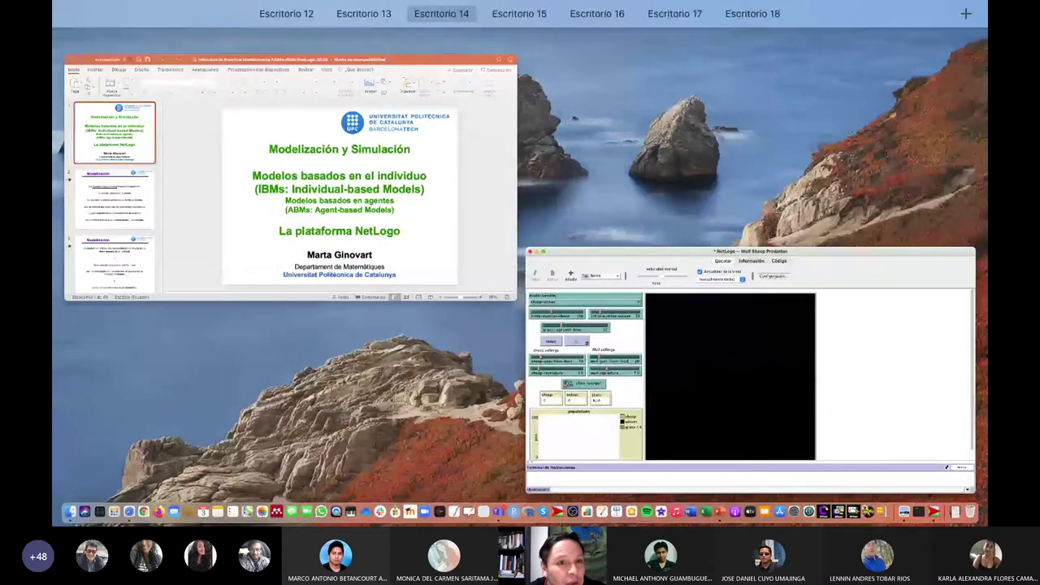
key("Escape")
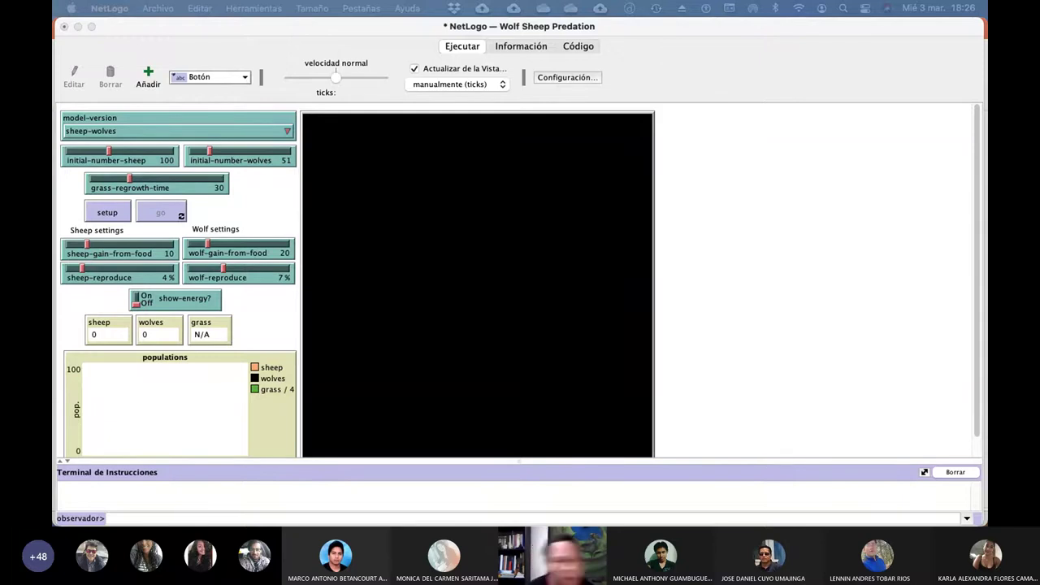
key("super+Tab")
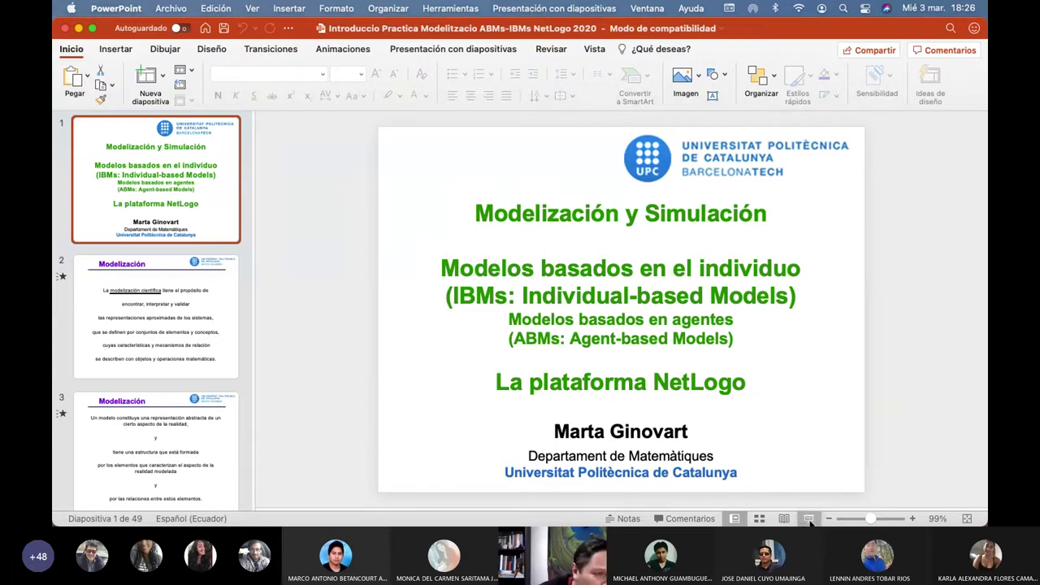
left_click(809, 520)
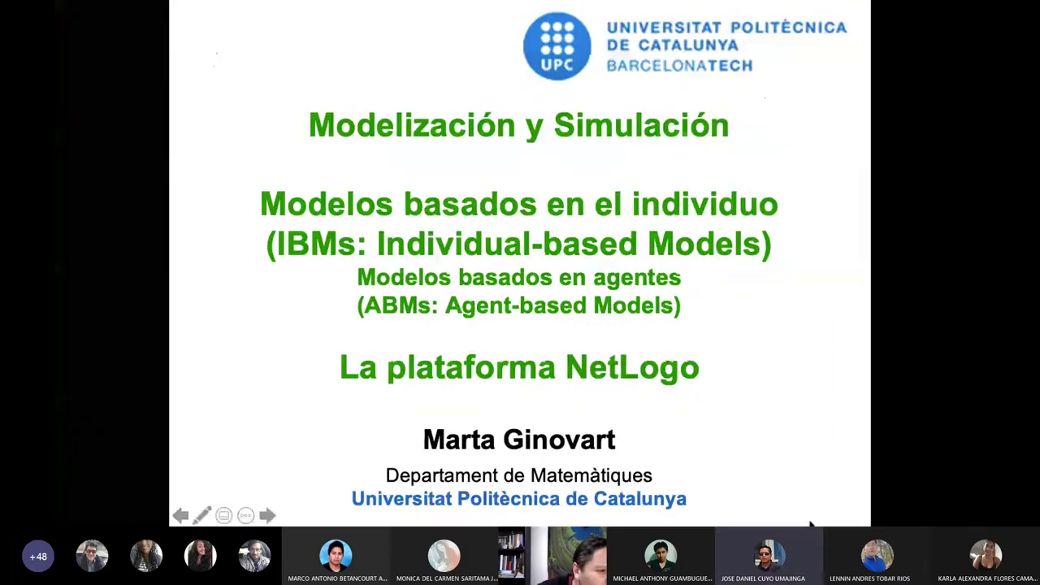
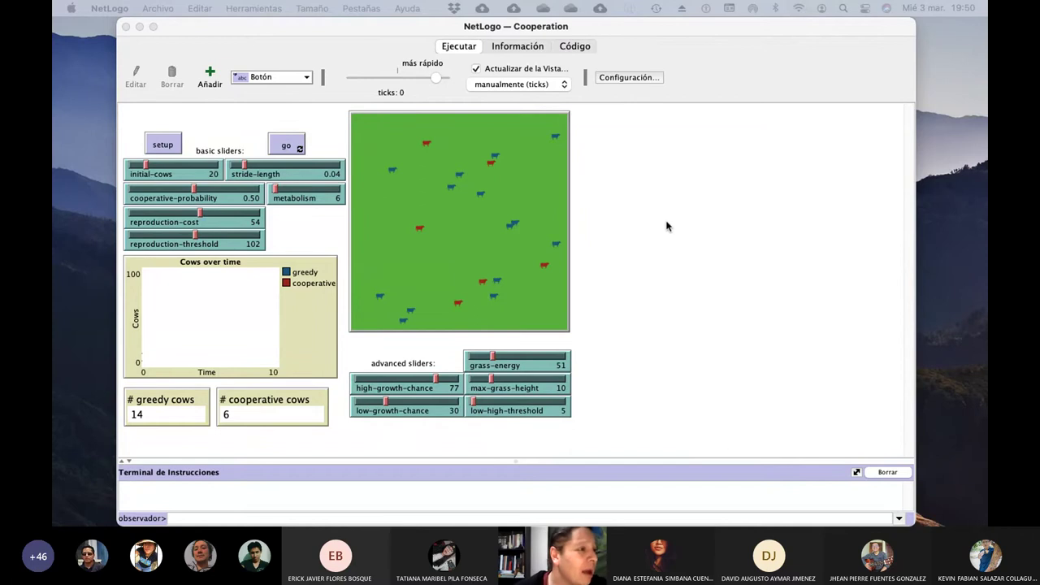
Open the behaviour analyser (Analizador de Comportamiento) for the Cooperation model, reposition its window over the model and enlarge it.
left_click(324, 49)
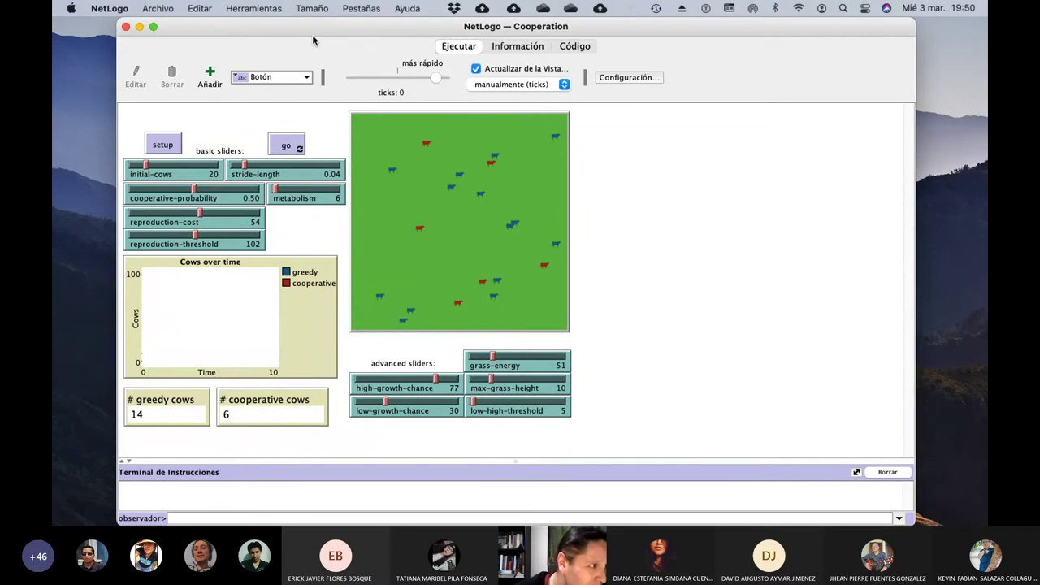
left_click(265, 9)
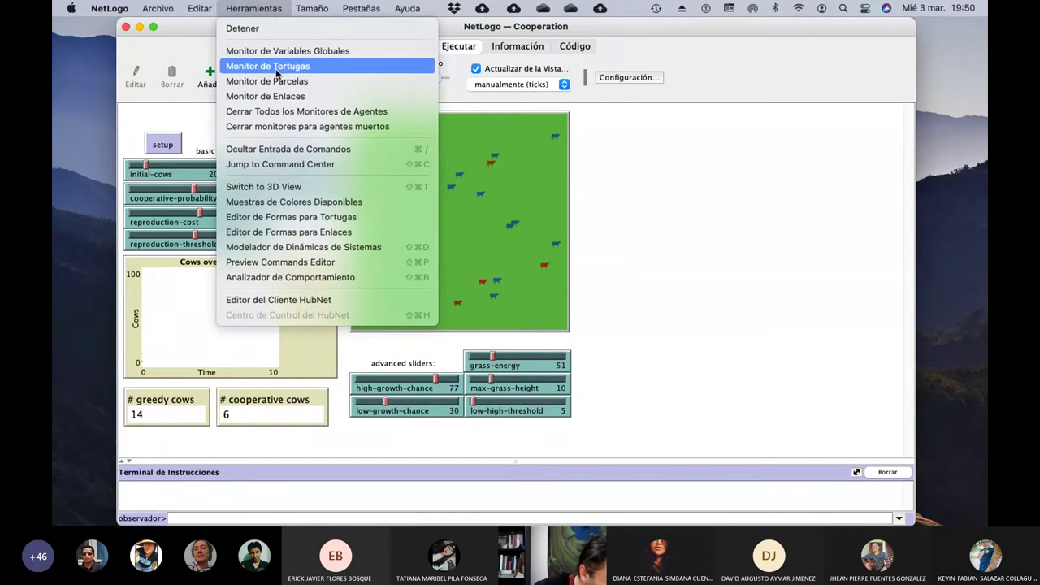
left_click(377, 280)
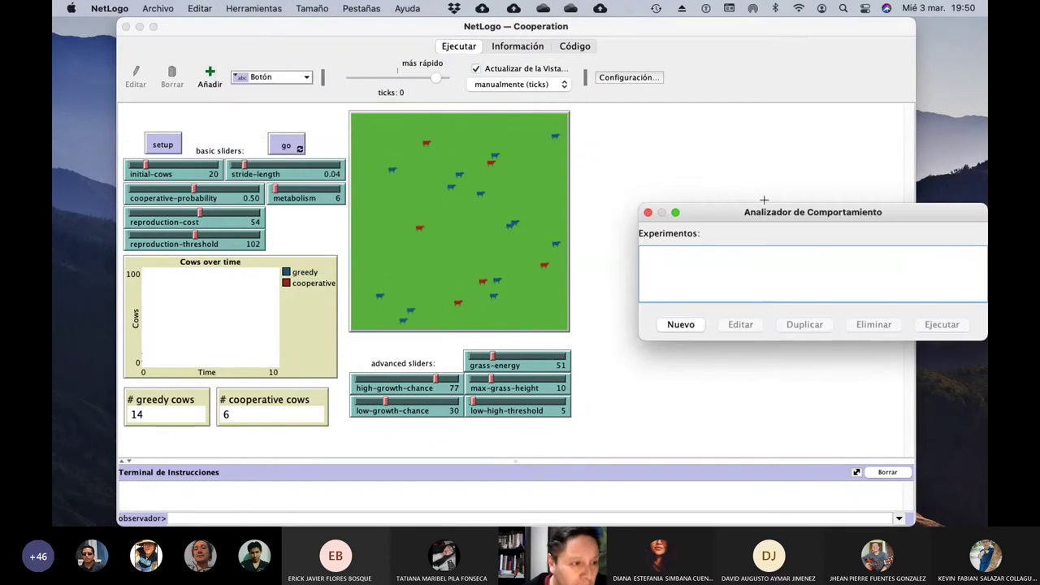
left_click_drag(762, 212, 645, 155)
left_click_drag(867, 281, 887, 333)
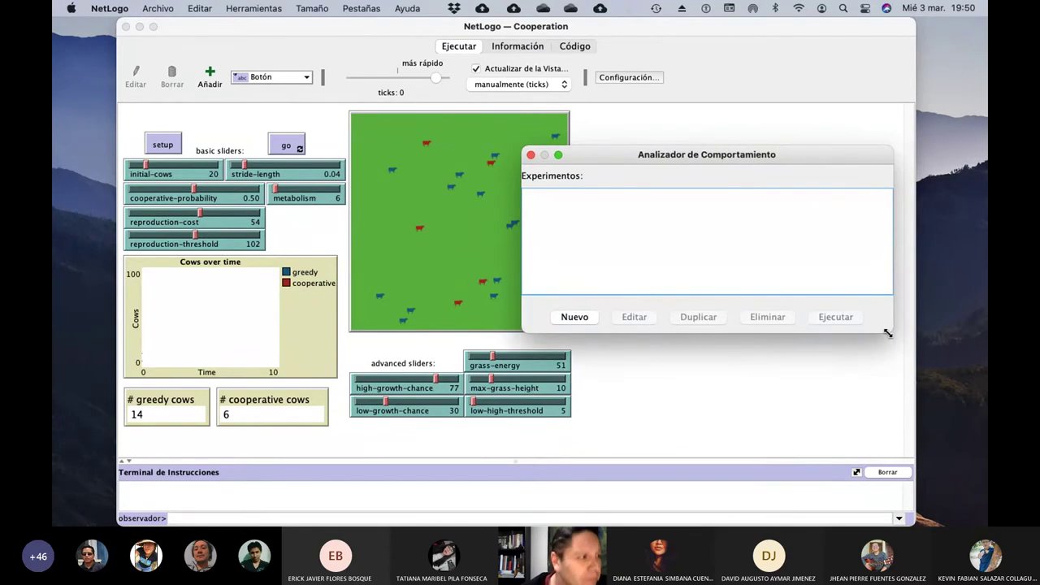
Create a new experiment in the behaviour analyser and name it No.1.
left_click(575, 316)
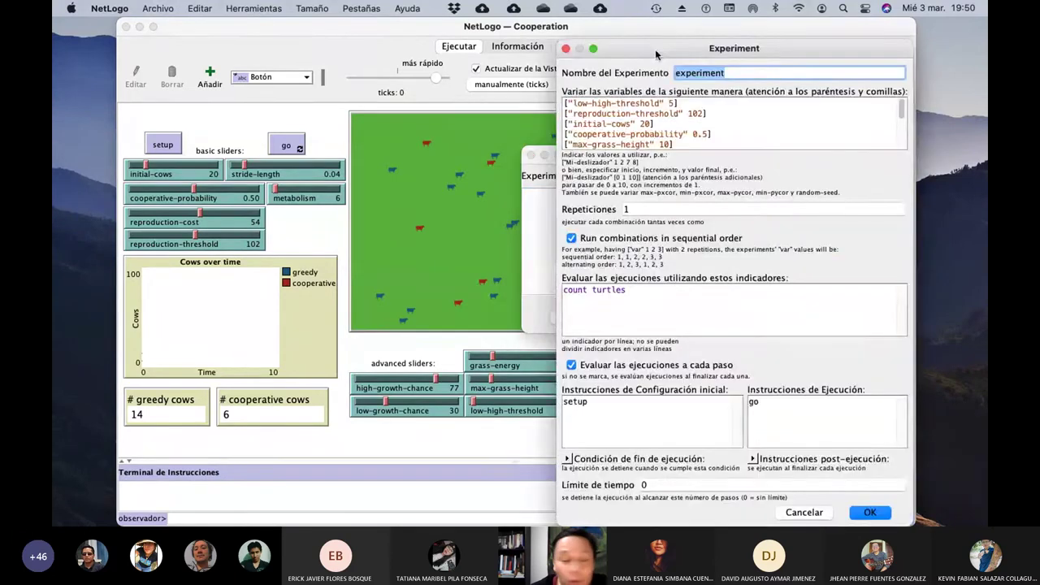
left_click_drag(656, 54, 670, 28)
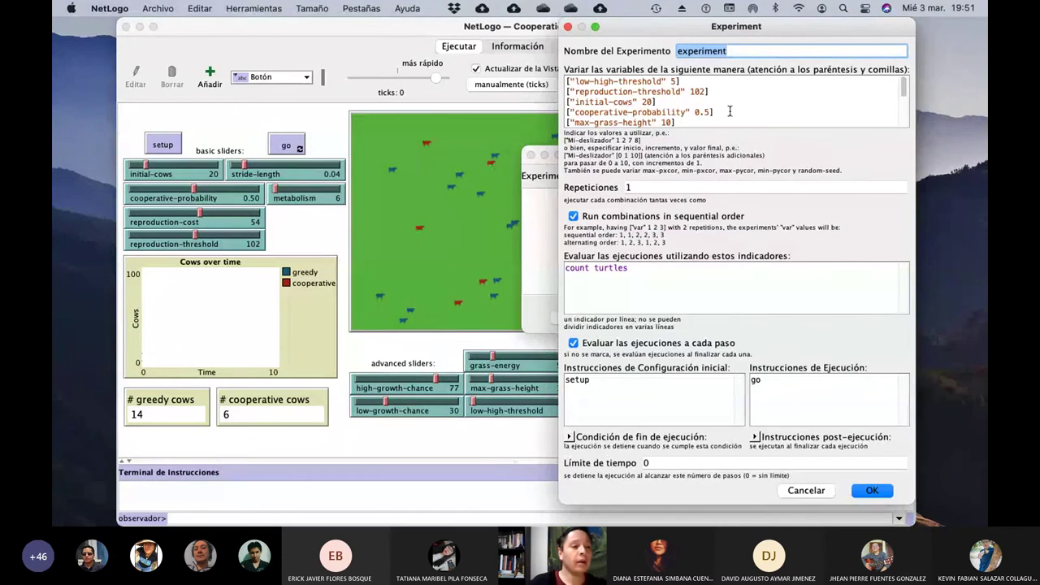
left_click(739, 54)
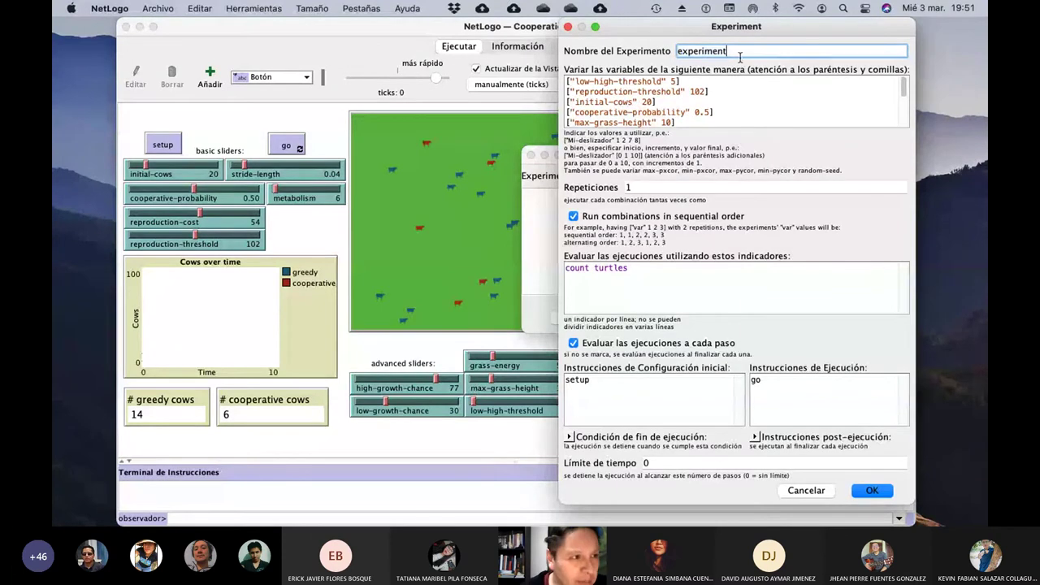
key("BackSpace")
key("BackSpace")
key("BackSpace")
key("BackSpace")
key("BackSpace")
key("BackSpace")
key("BackSpace")
key("BackSpace")
key("BackSpace")
key("BackSpace")
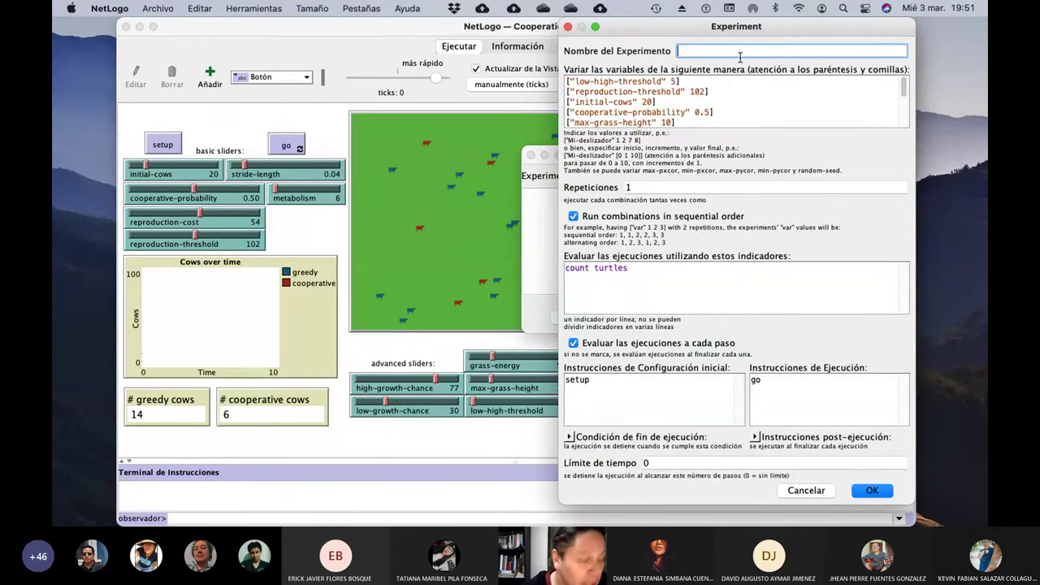
type("No.1")
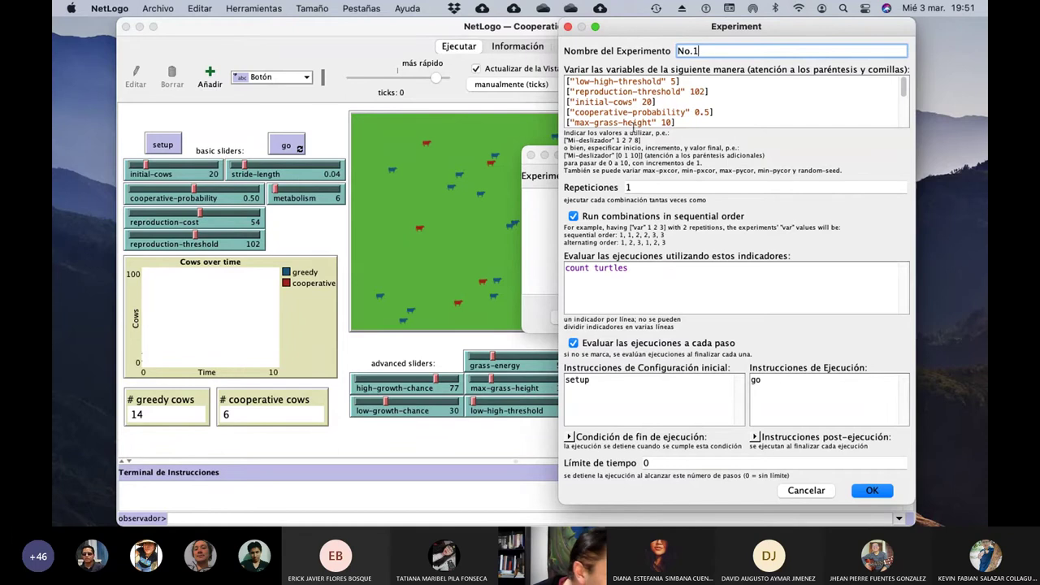
Remove every variable from the experiment's variable list except stride-length.
scroll(680, 110, "down", 5)
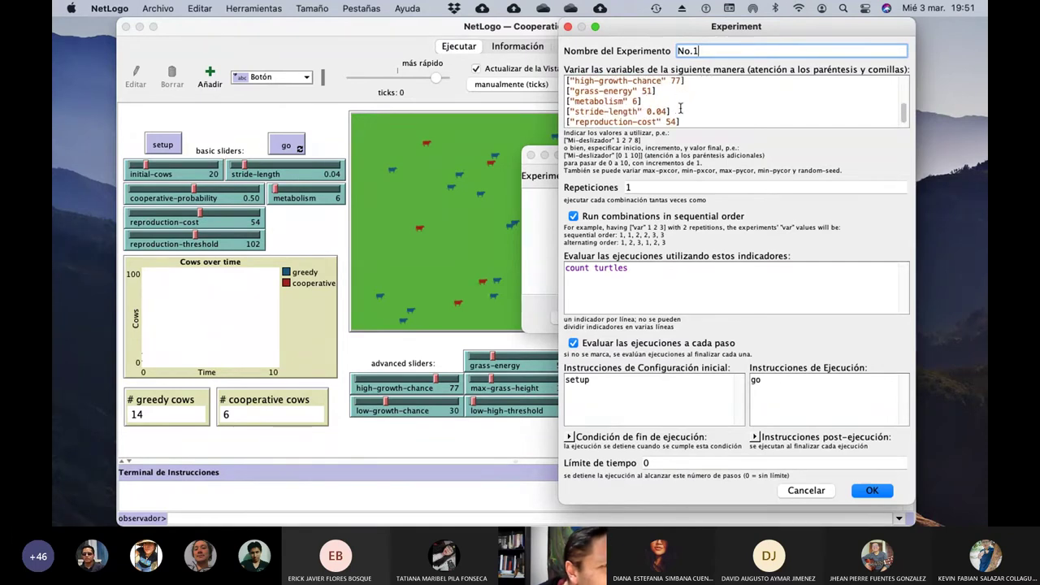
left_click_drag(644, 102, 575, 61)
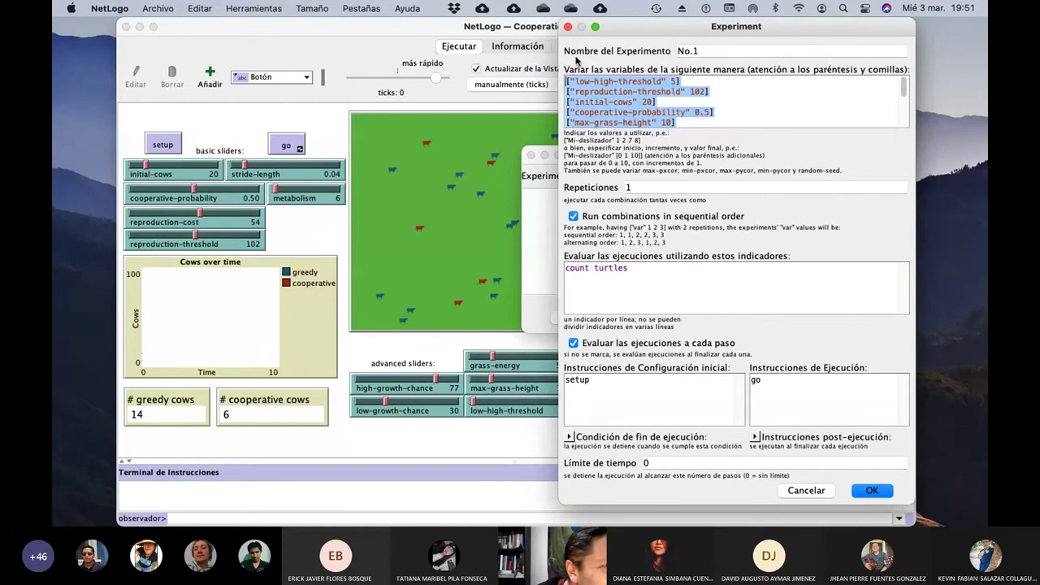
key("BackSpace")
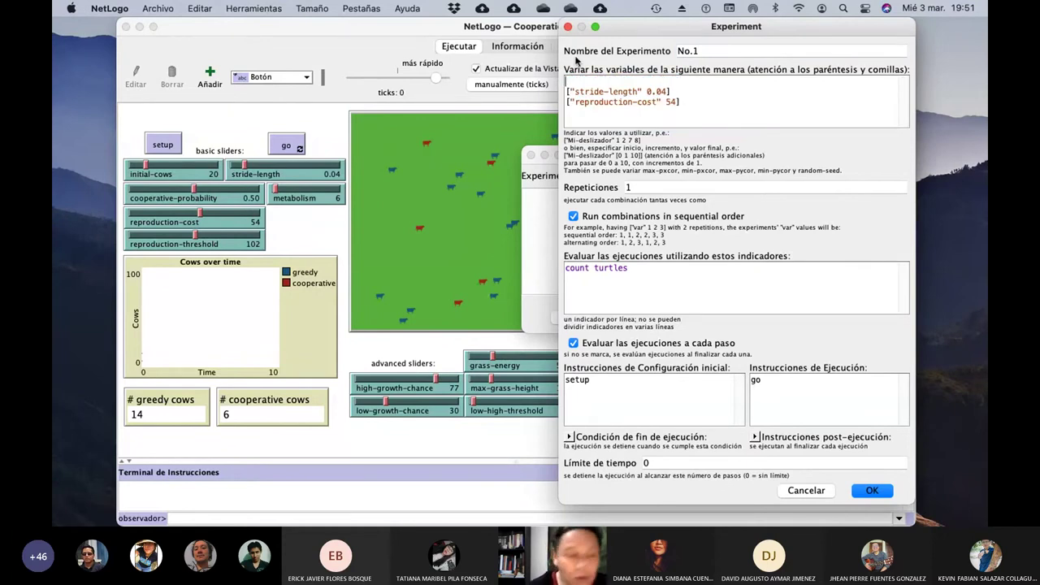
key("Delete")
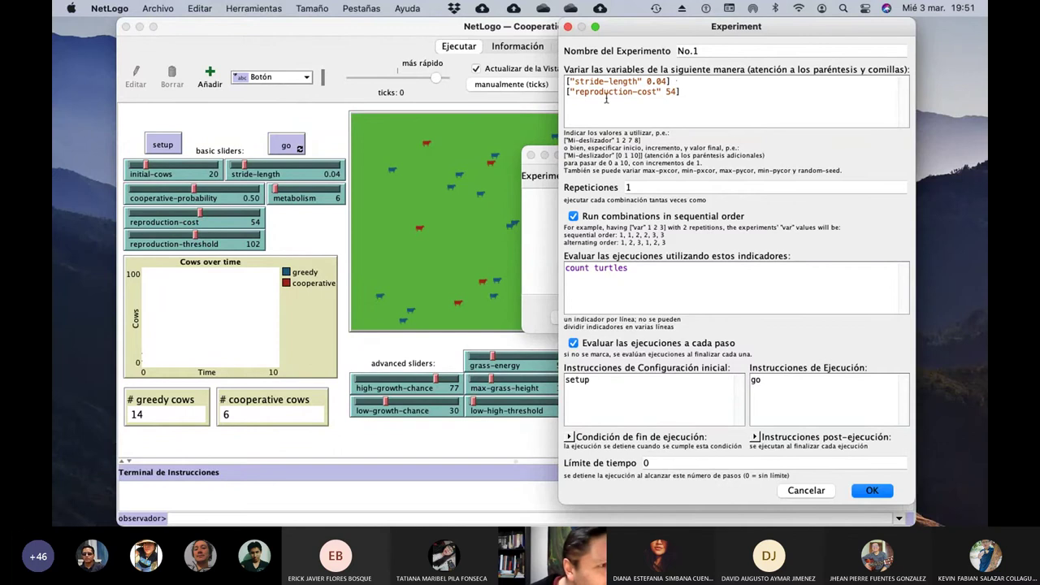
left_click_drag(567, 92, 696, 99)
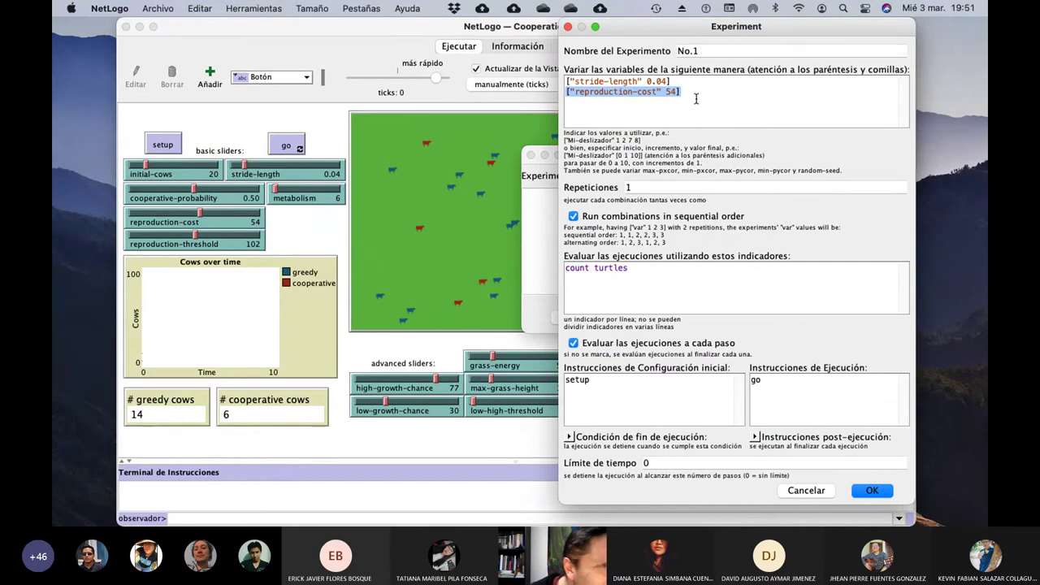
key("BackSpace")
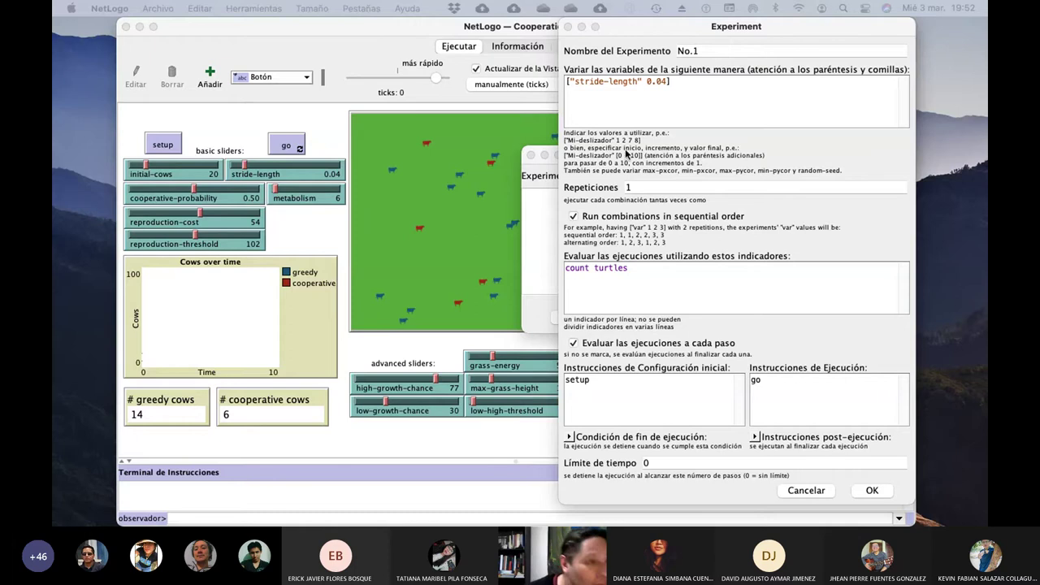
Turn the stride-length value into a bracketed range with start 0.01 and end 0.10.
left_click(649, 88)
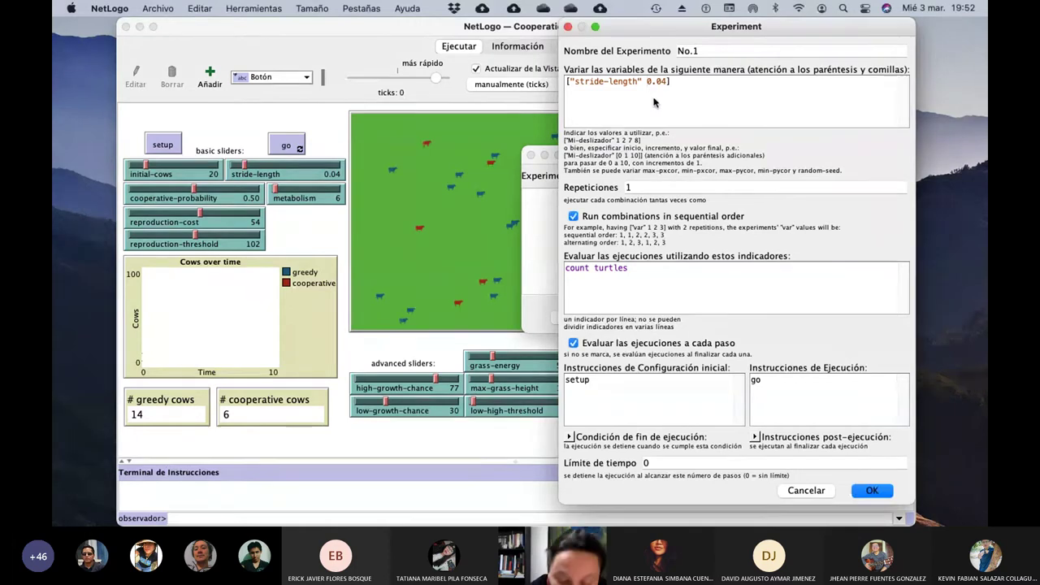
type("[")
key("End")
type("]")
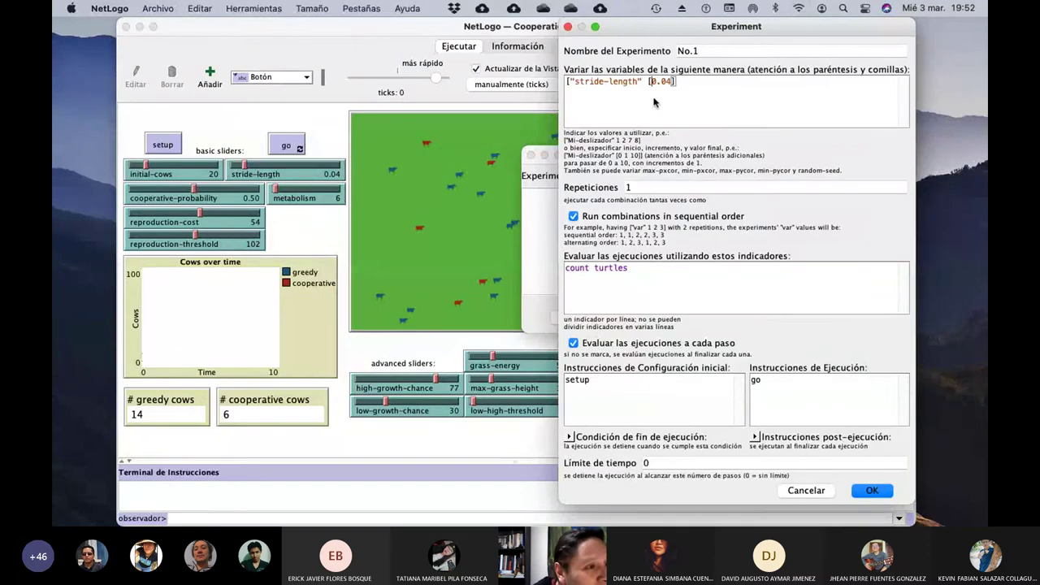
left_click(654, 101)
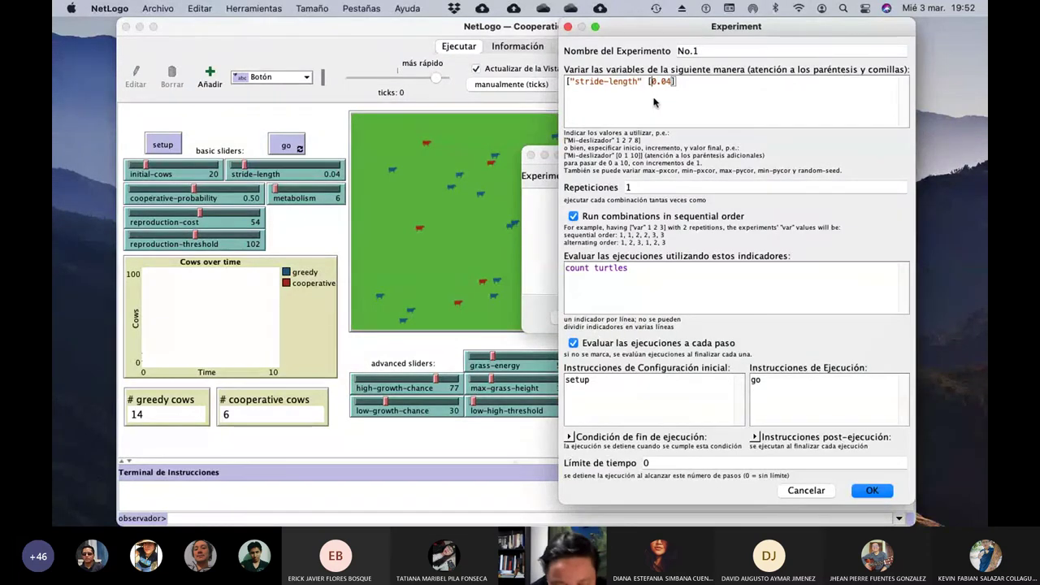
type("0.0")
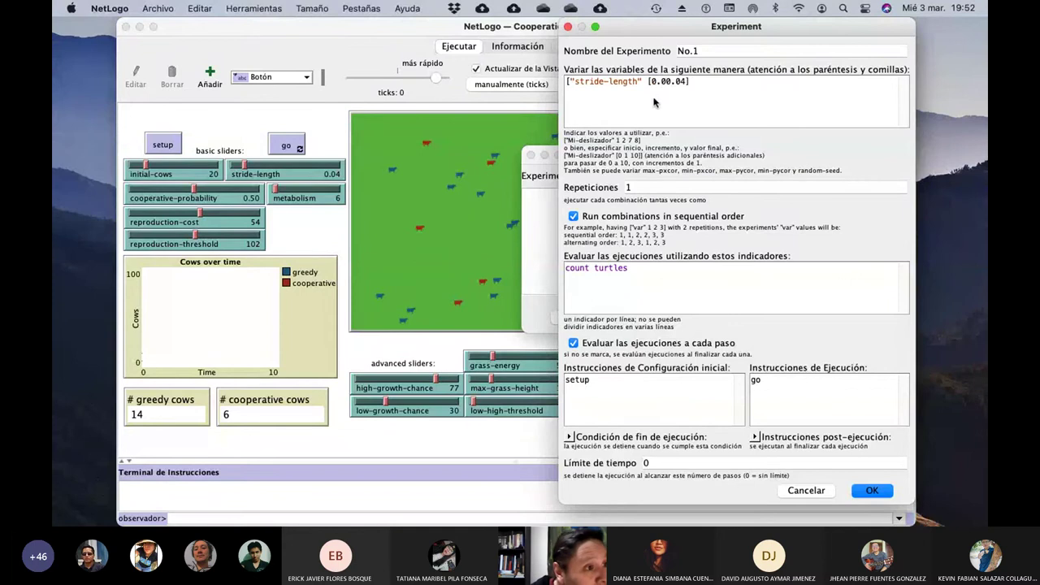
type("1")
key("Right")
key("Right")
key("Right")
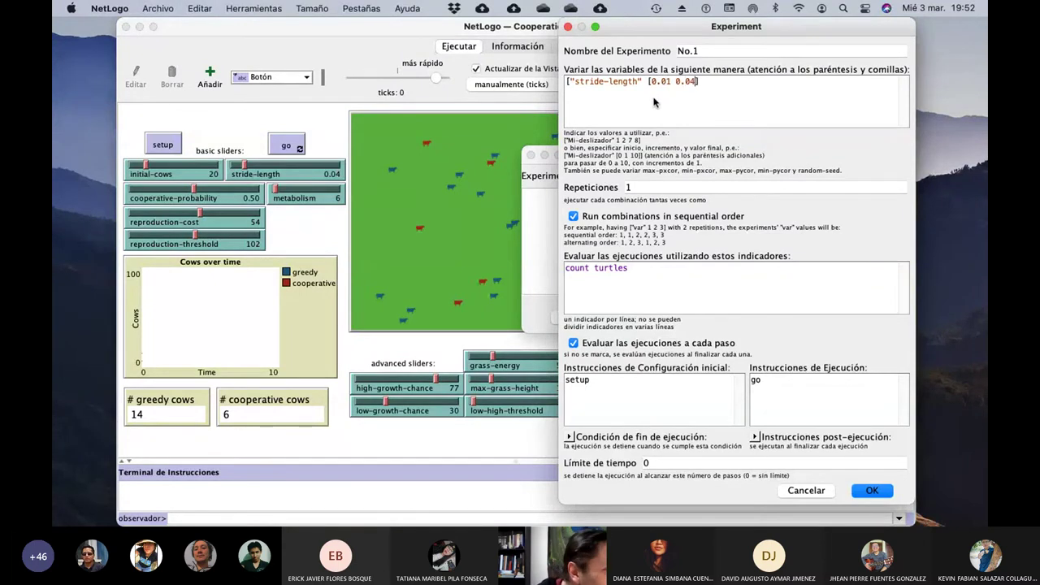
key("BackSpace")
key("BackSpace")
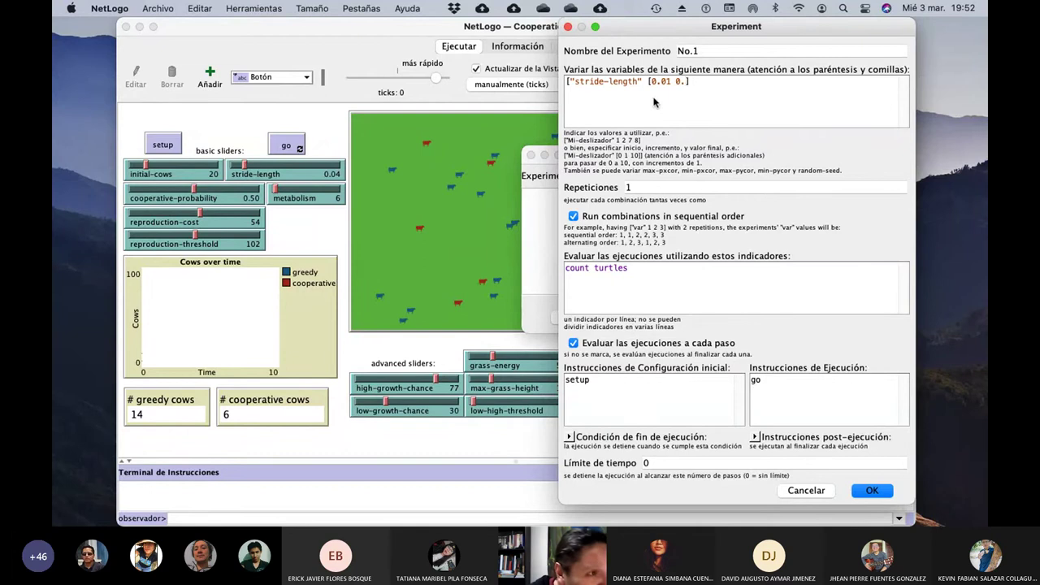
type("10")
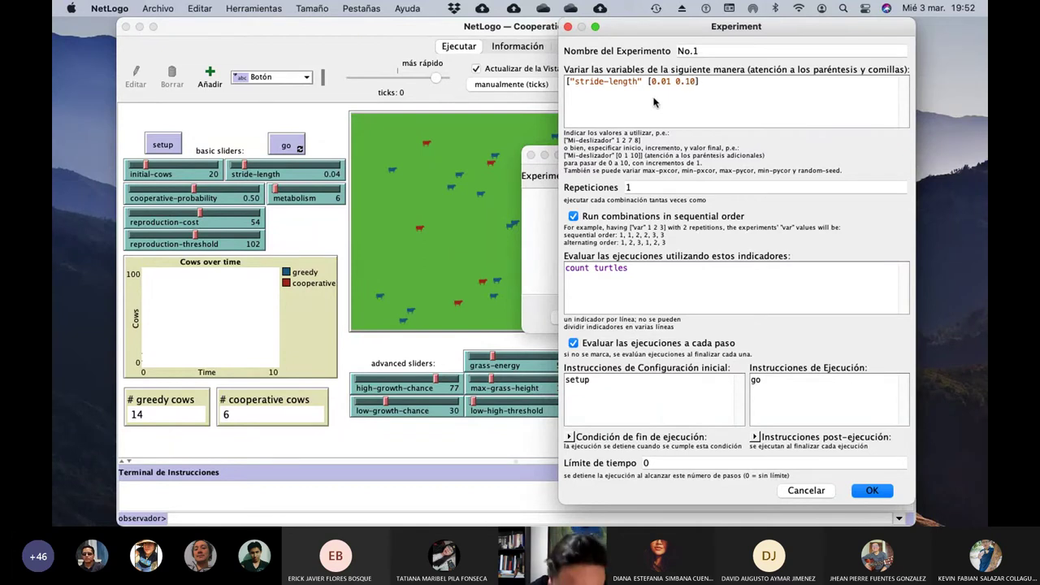
type("]")
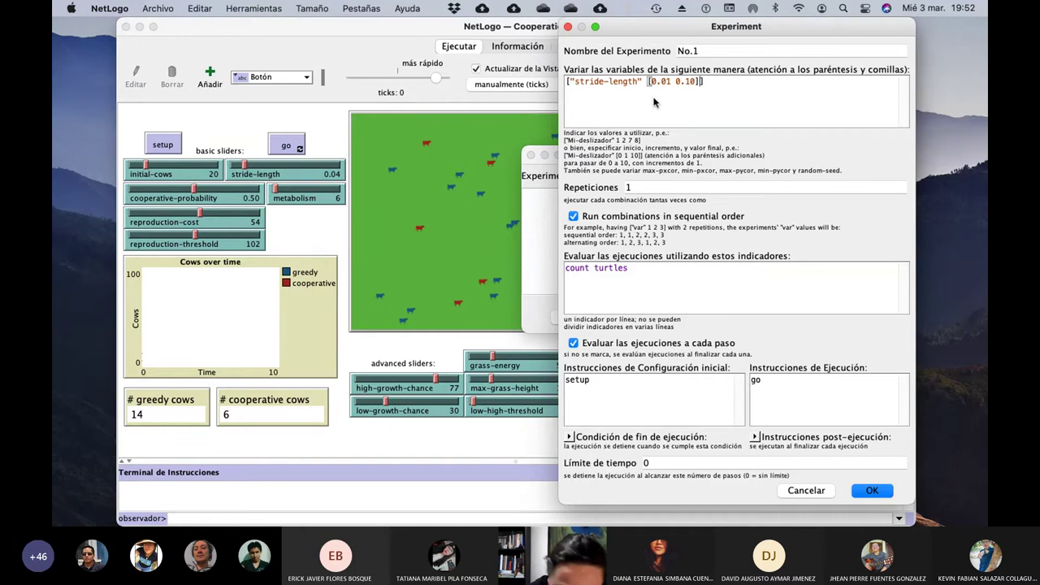
Insert an increment of 0.02 between the start and end values of the stride-length range.
key("Left")
key("Left")
key("Left")
key("Left")
key("Left")
key("Left")
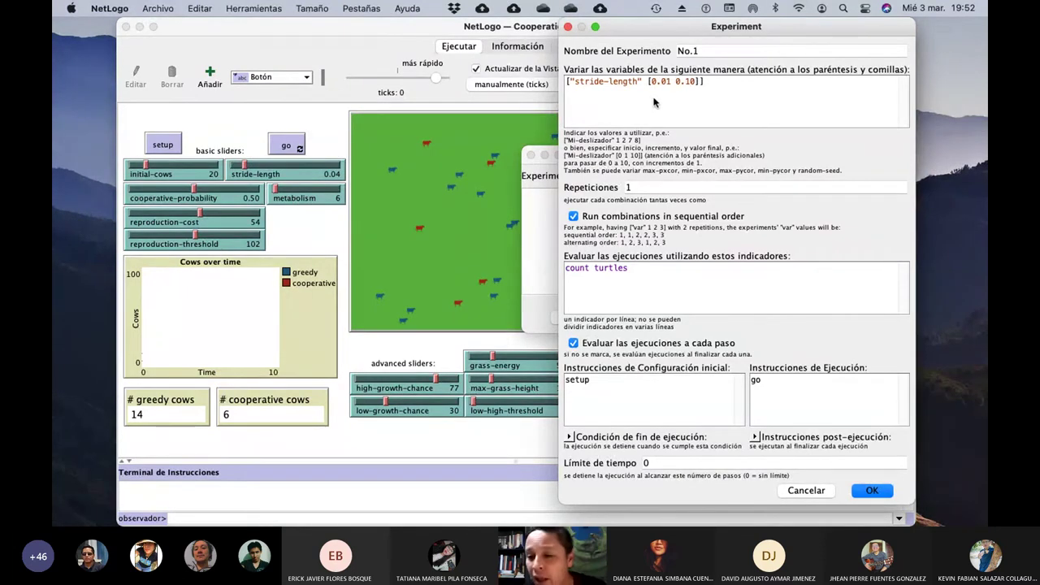
type("0.02")
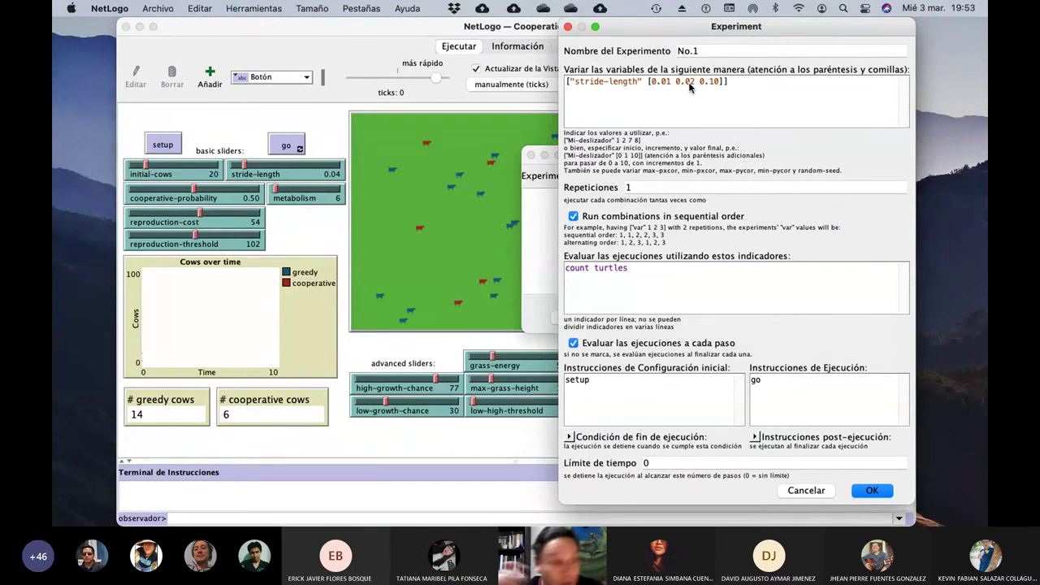
Set the experiment's repetitions to 3 and save the experiment.
left_click(634, 188)
left_click(626, 189)
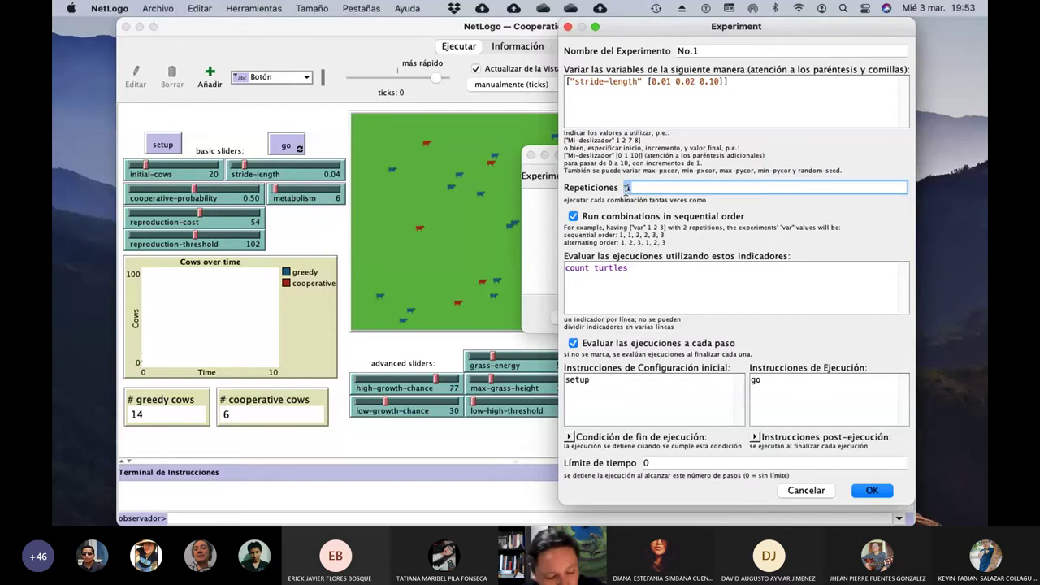
type("3")
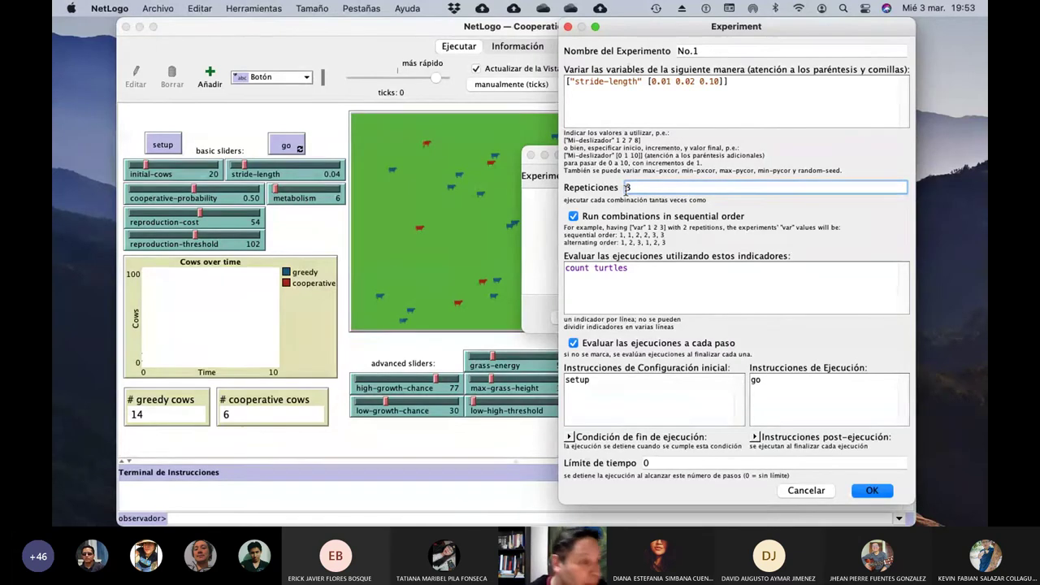
left_click(646, 268)
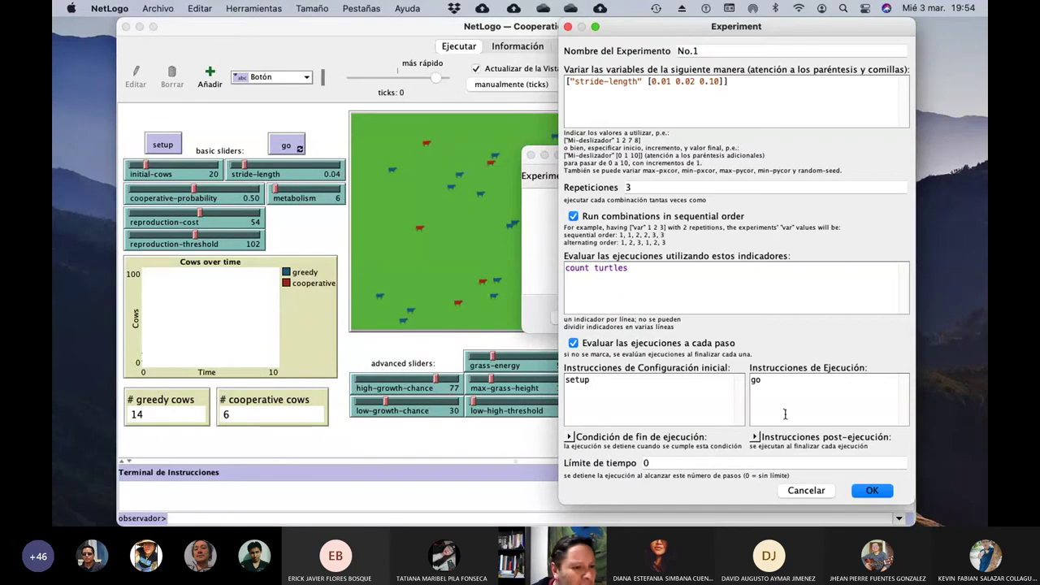
left_click(872, 491)
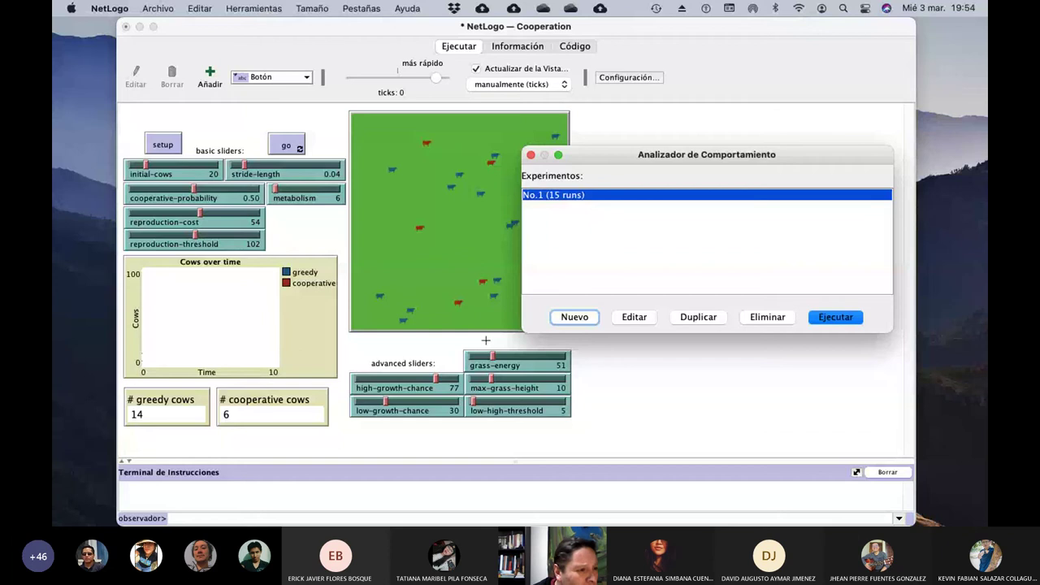
Inspect the reporter behind the # greedy cows monitor, reposition its dialog clear of the analyser and close it.
right_click(148, 406)
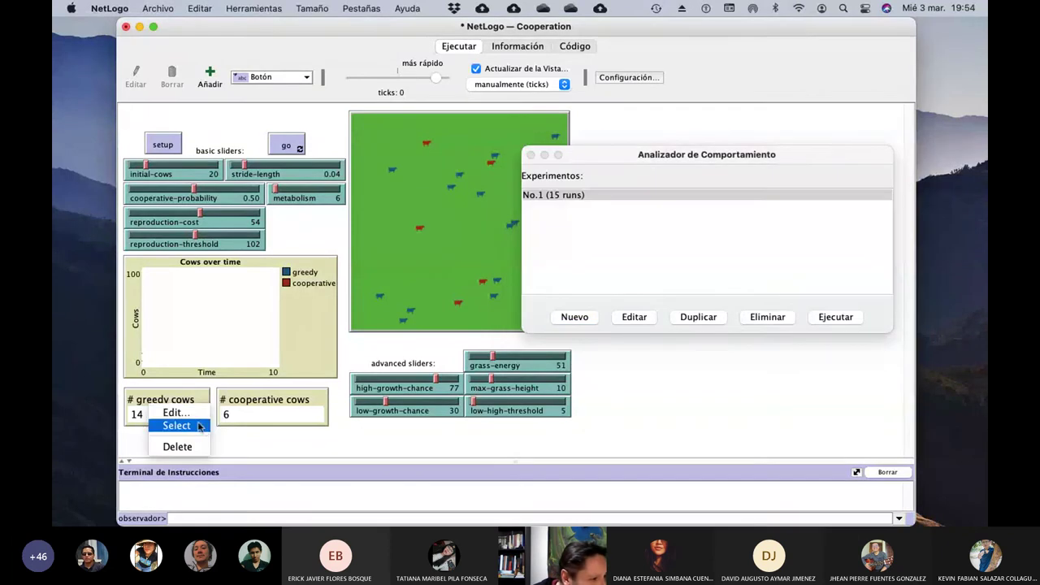
left_click(183, 413)
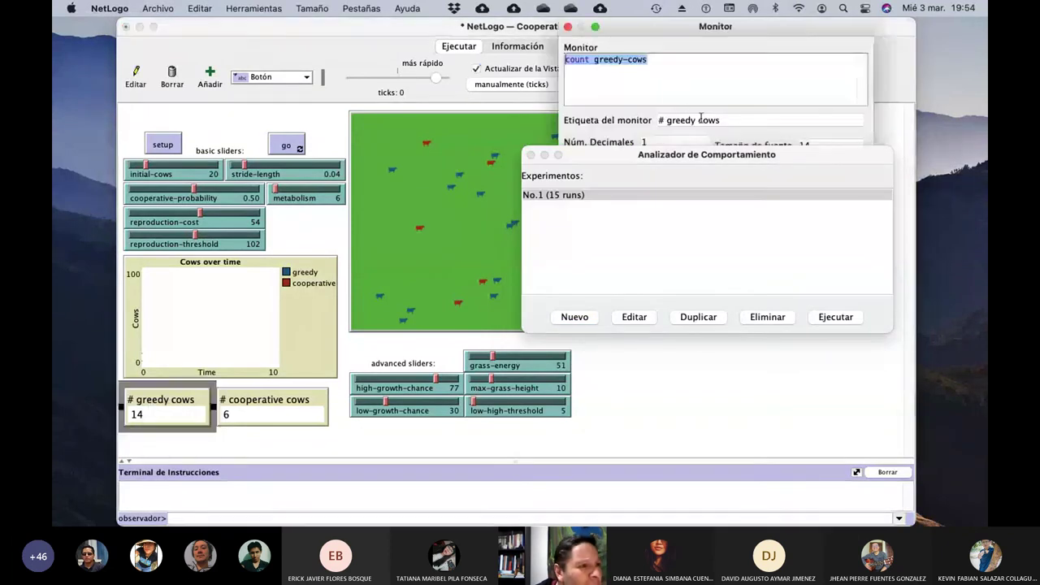
left_click(650, 81)
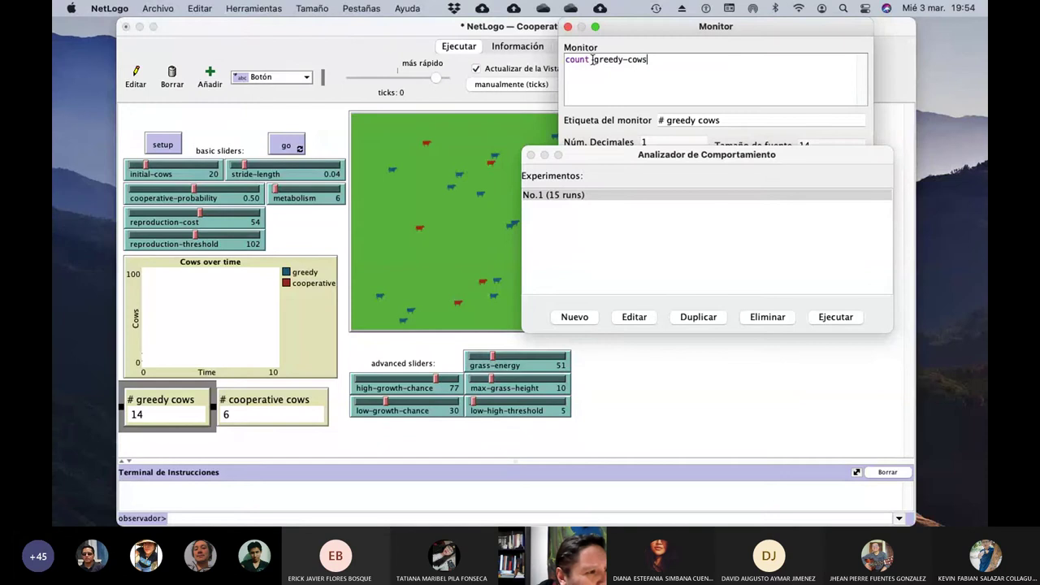
left_click_drag(593, 59, 653, 59)
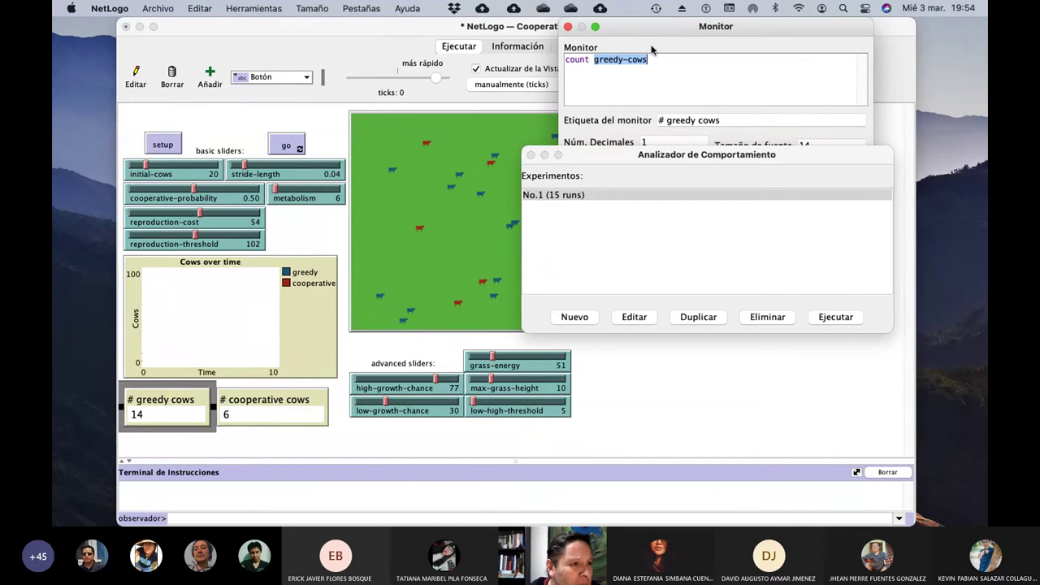
left_click_drag(648, 29, 283, 38)
left_click(414, 182)
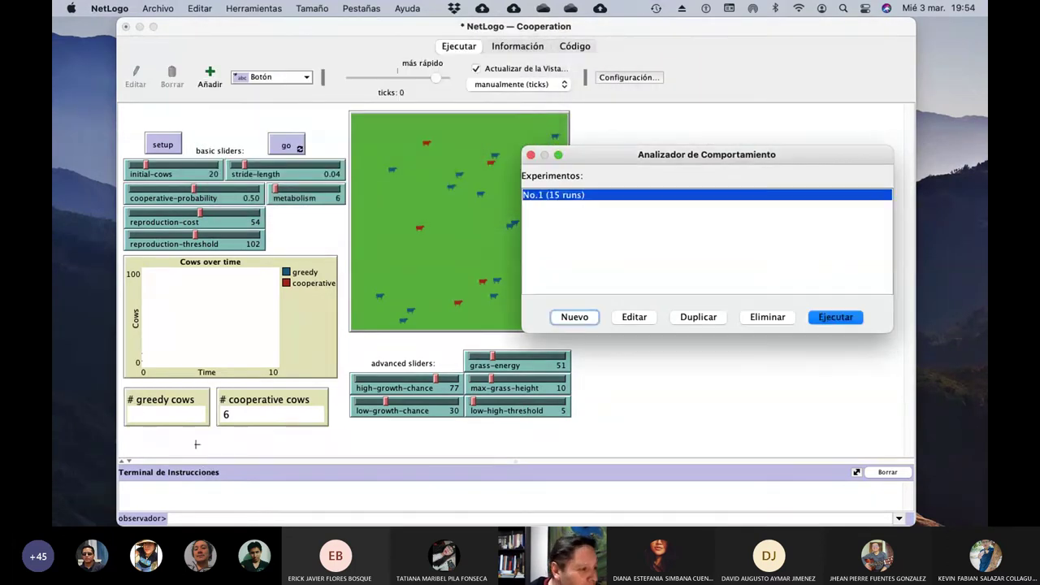
Reopen the # greedy cows monitor's settings, highlight greedy-cows in its reporter and close the dialog without changes.
right_click(184, 400)
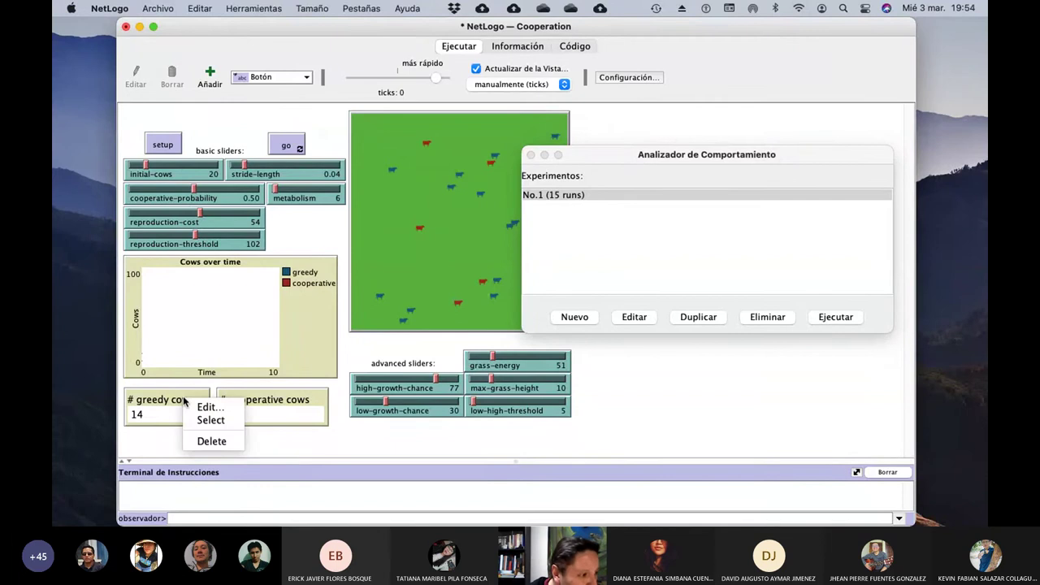
left_click(213, 407)
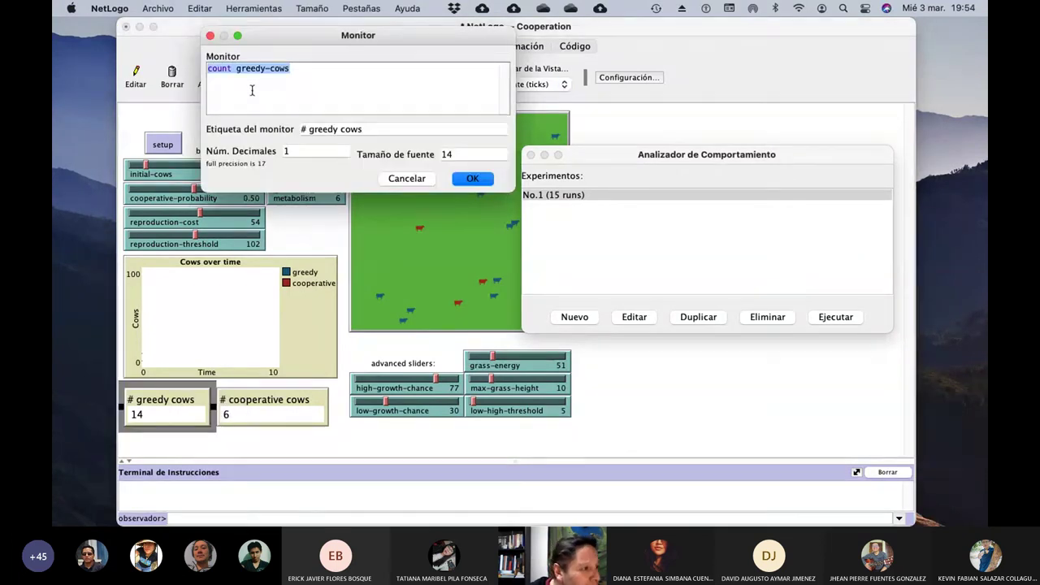
left_click(235, 68)
left_click_drag(236, 68, 296, 68)
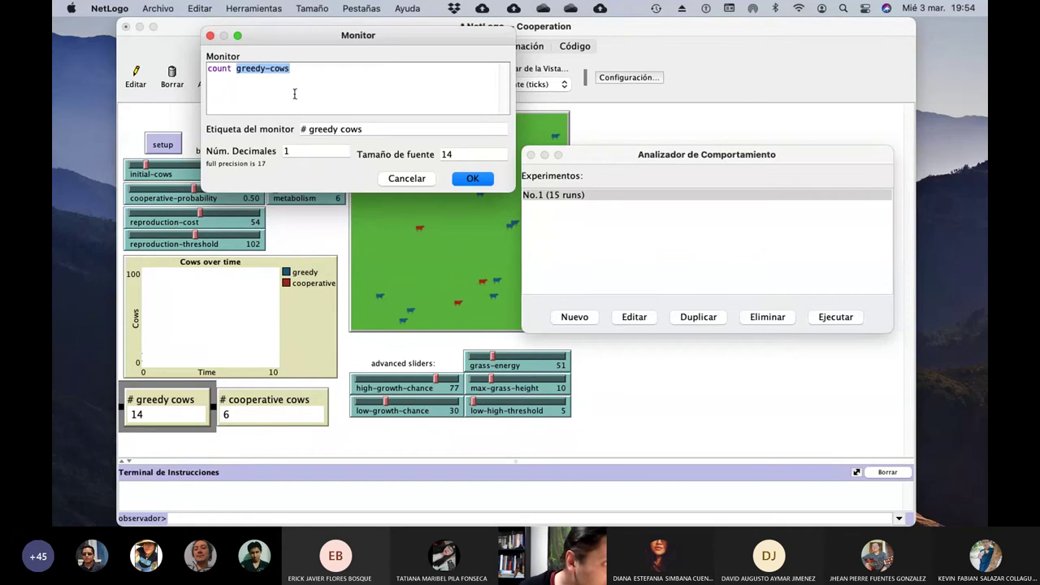
left_click(467, 179)
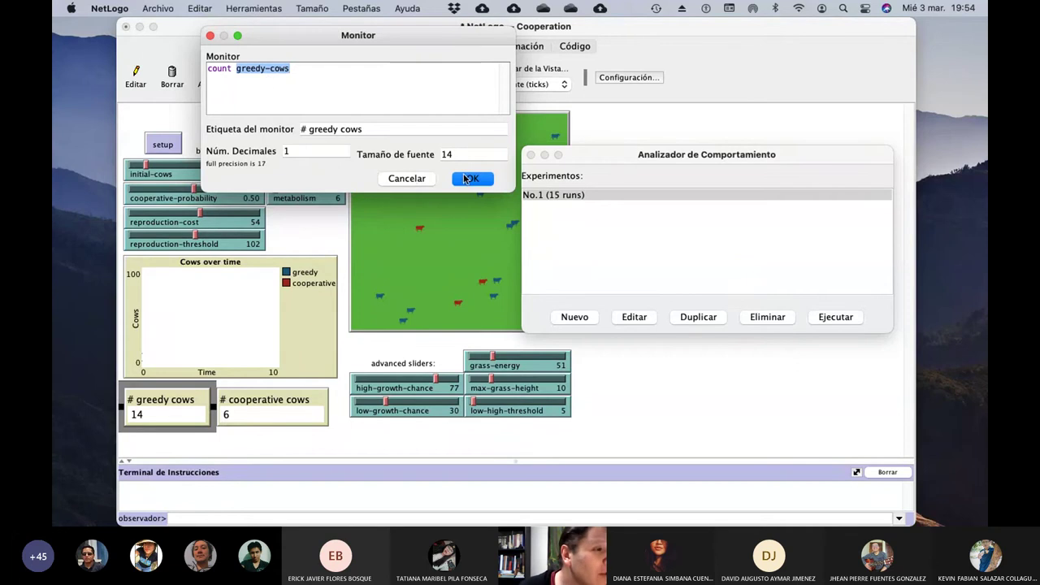
left_click(410, 179)
Open the # cooperative cows monitor's settings, copy cooperative-cows from its reporter and close the dialog without changes.
right_click(259, 399)
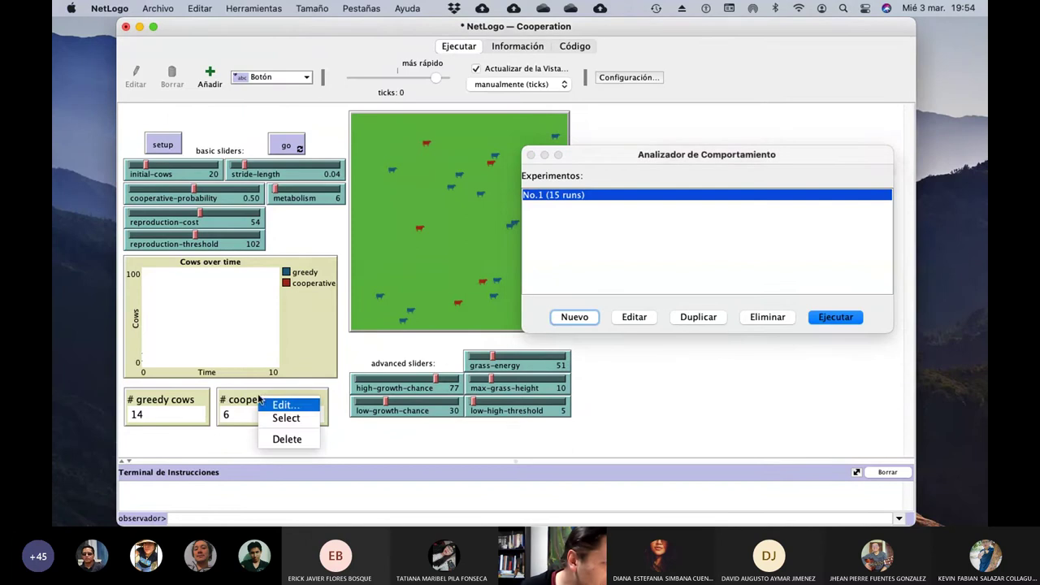
left_click(284, 404)
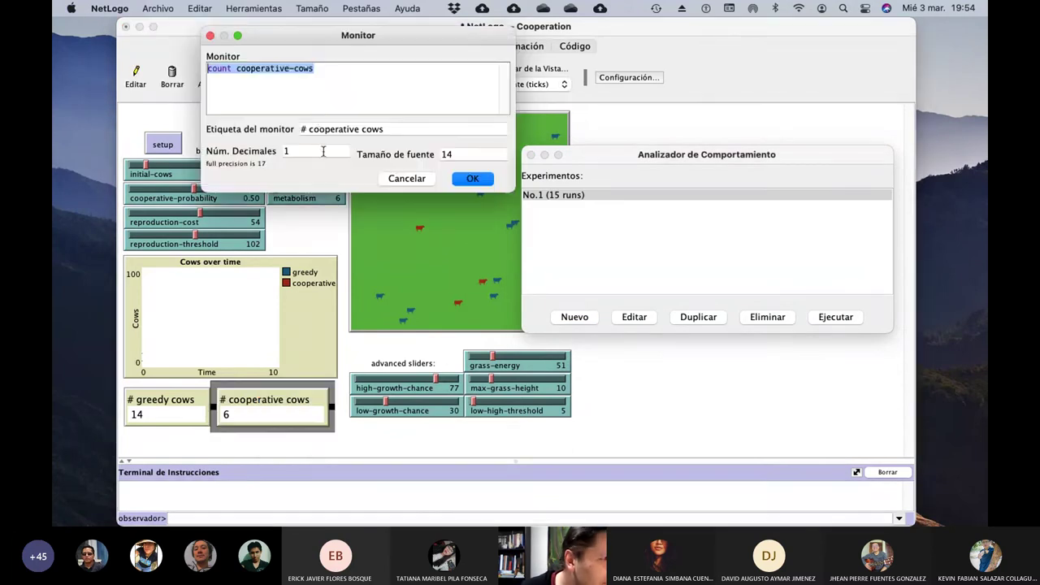
left_click(294, 88)
left_click_drag(236, 68, 315, 69)
key("super+c")
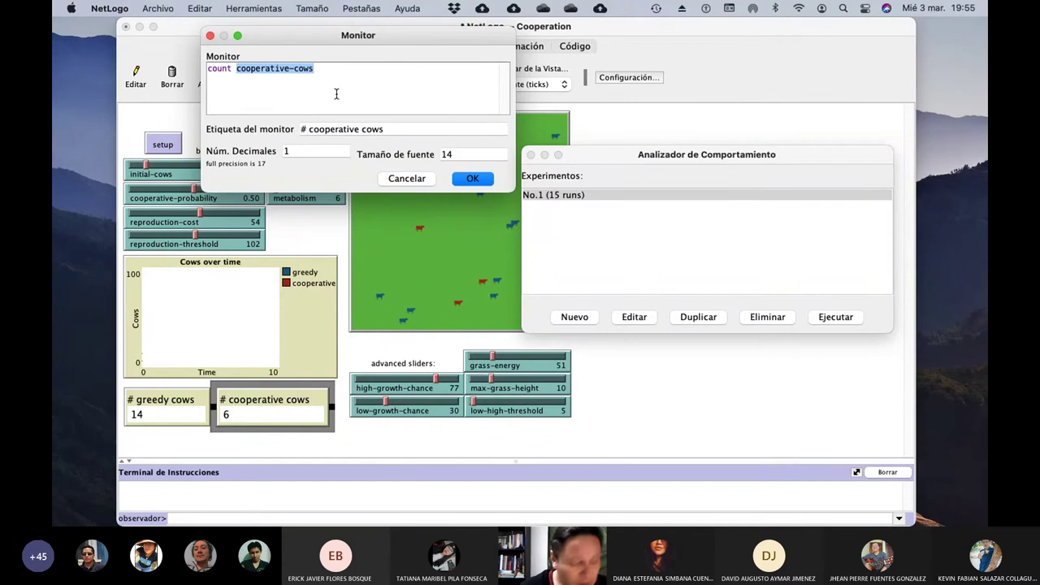
left_click(411, 179)
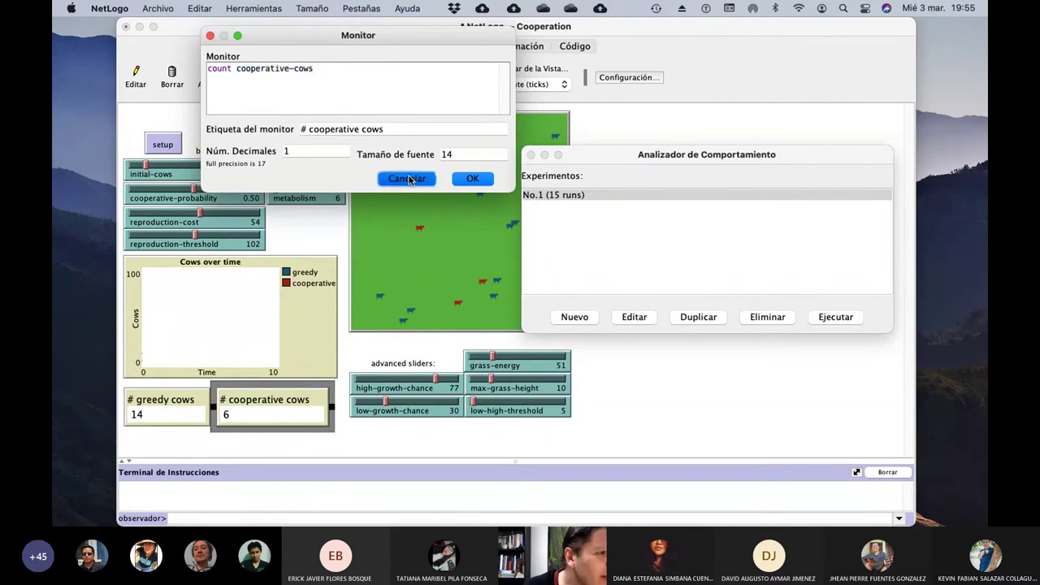
Reopen experiment No.1 for editing clear of the analyser window and replace turtles with cooperative-cows in its count indicator.
left_click(582, 193)
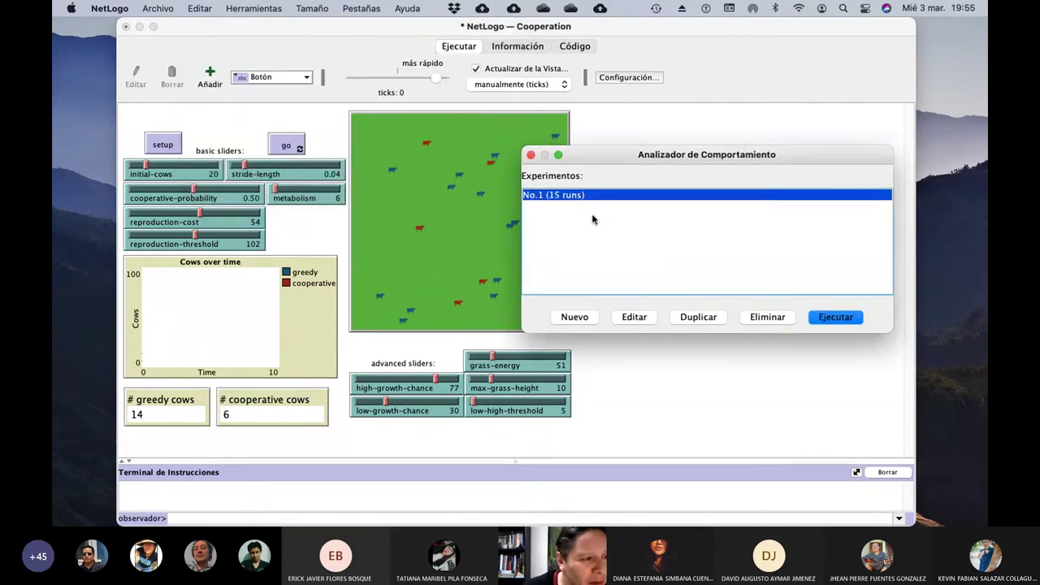
left_click(634, 317)
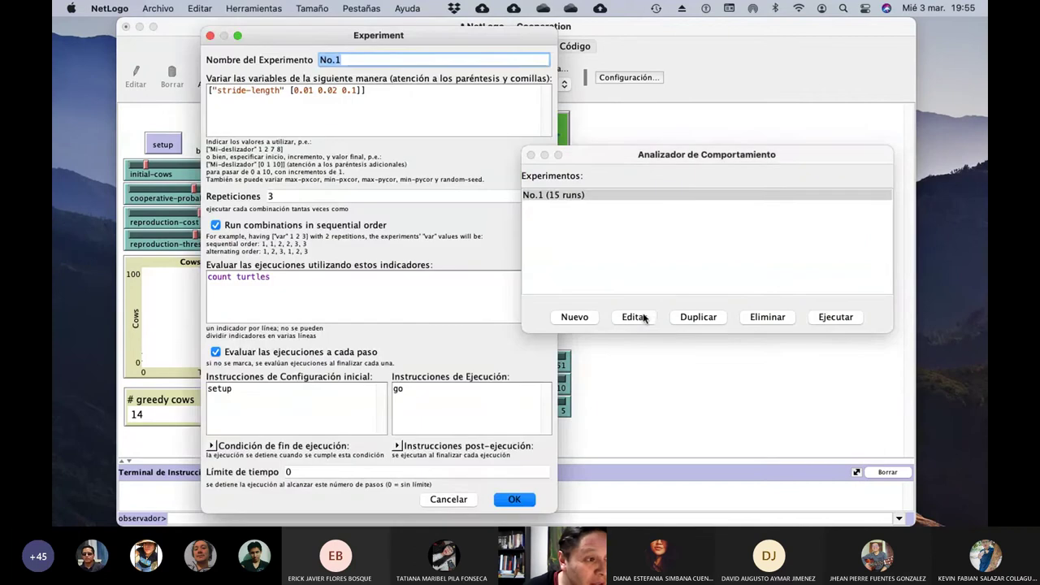
left_click_drag(351, 35, 612, 28)
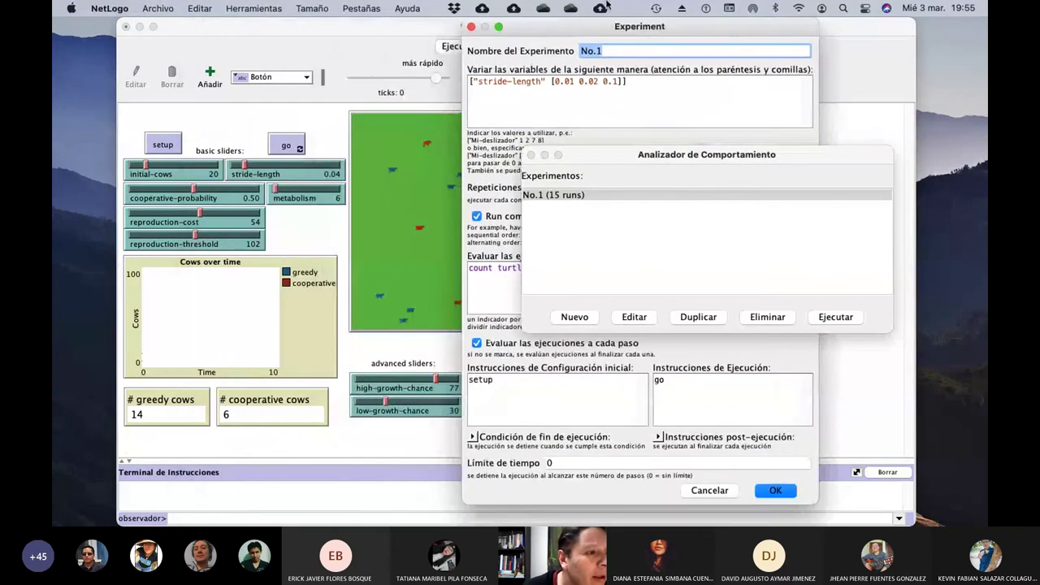
left_click_drag(612, 153, 169, 15)
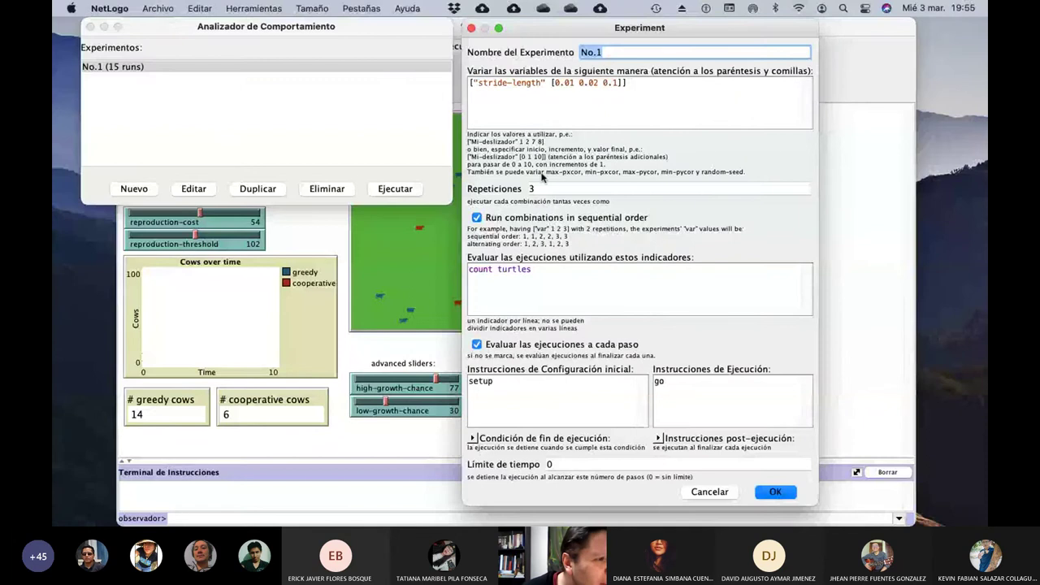
left_click(533, 269)
left_click_drag(498, 269, 555, 268)
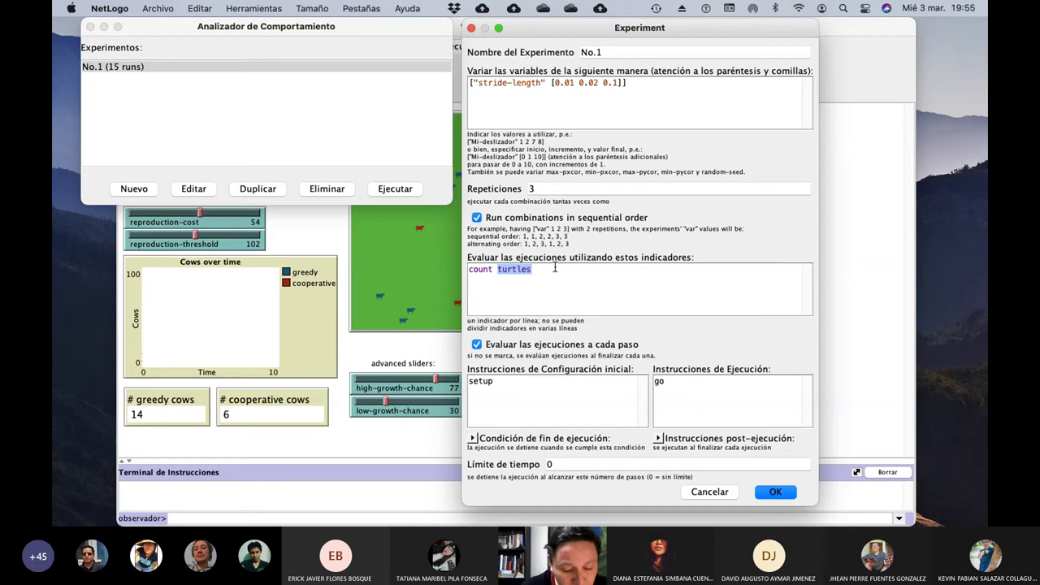
key("super+v")
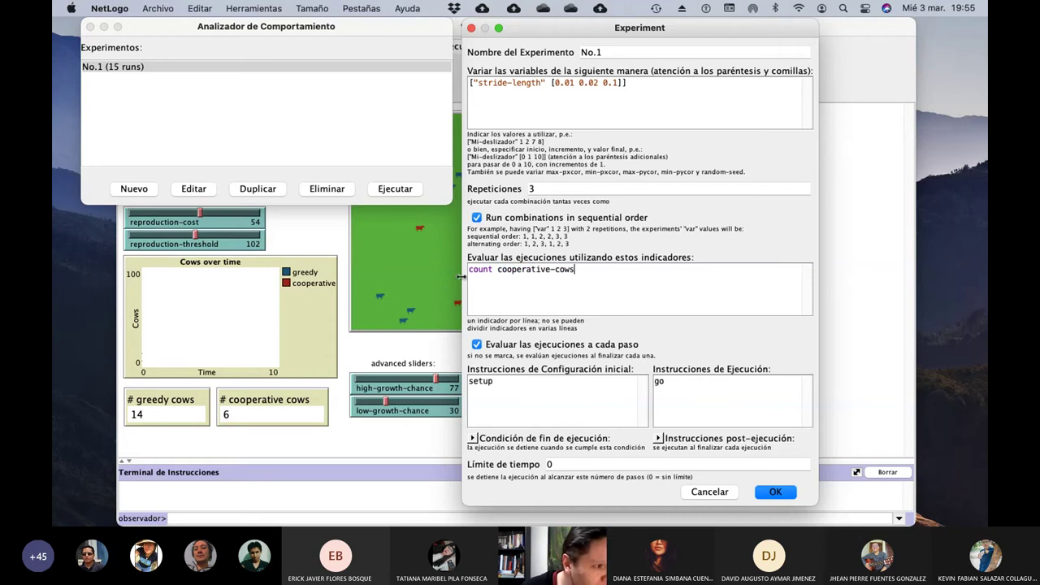
left_click_drag(470, 273, 600, 268)
key("super+v")
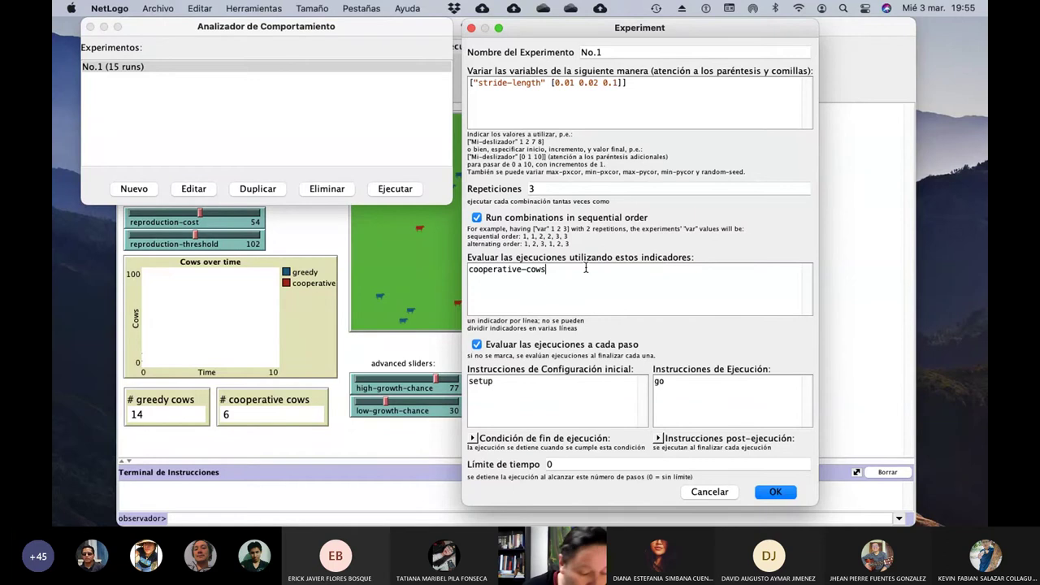
key("super+z")
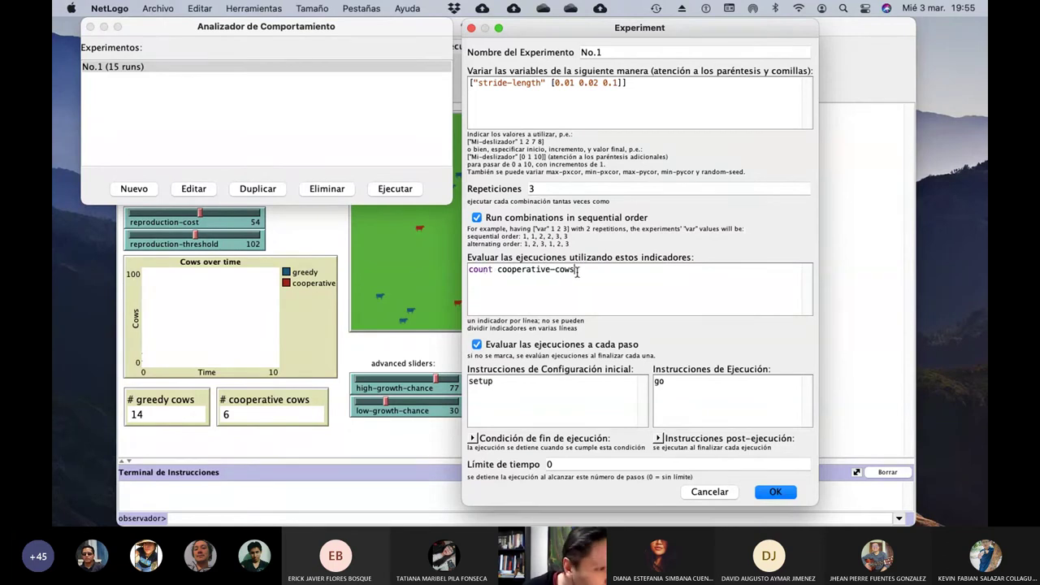
Duplicate the count cooperative-cows indicator onto a second line and change the copy to count greedy-cows.
left_click_drag(576, 270, 470, 271)
key("super+c")
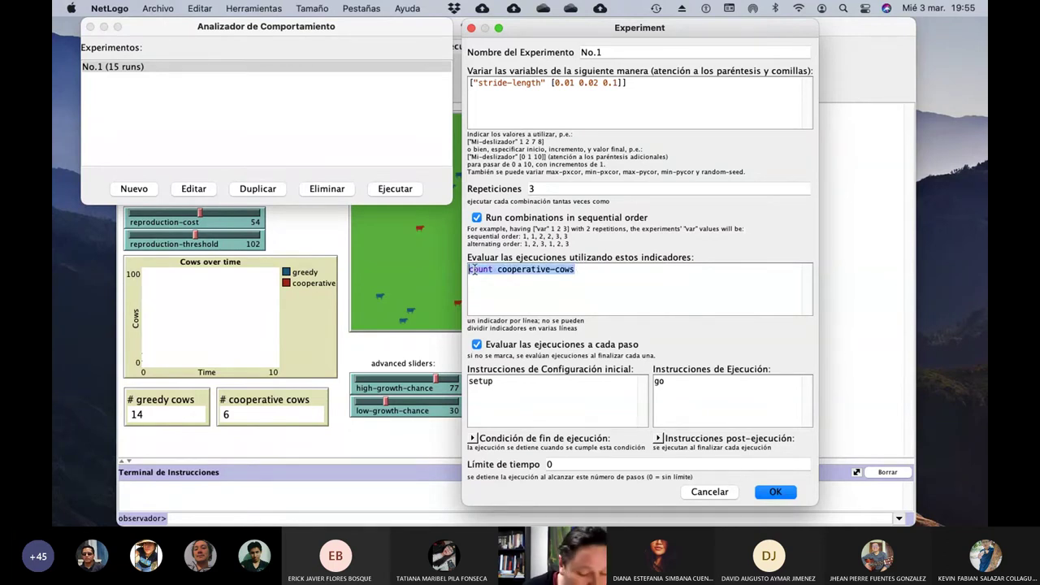
left_click(583, 271)
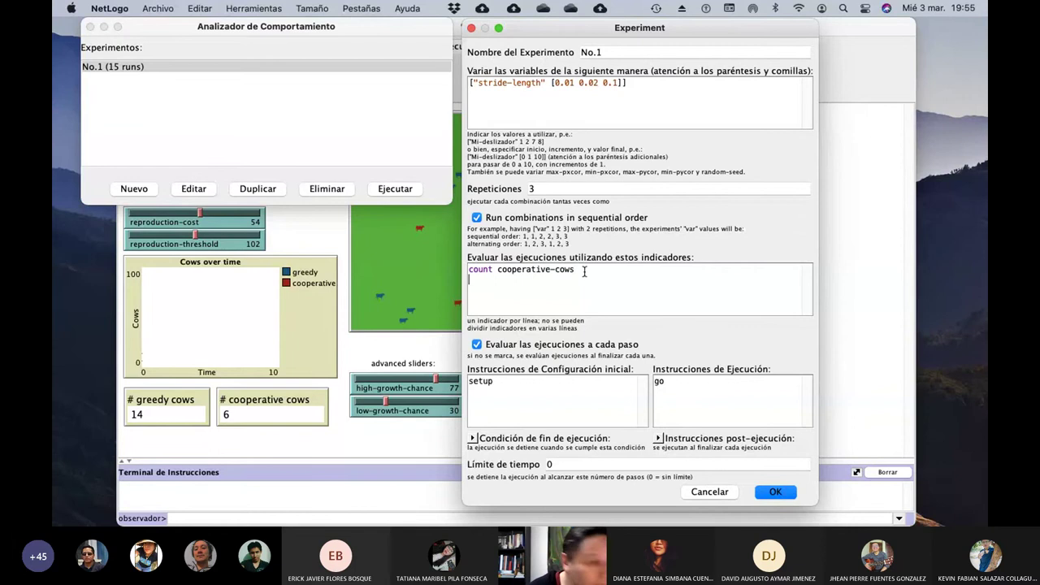
key("super+v")
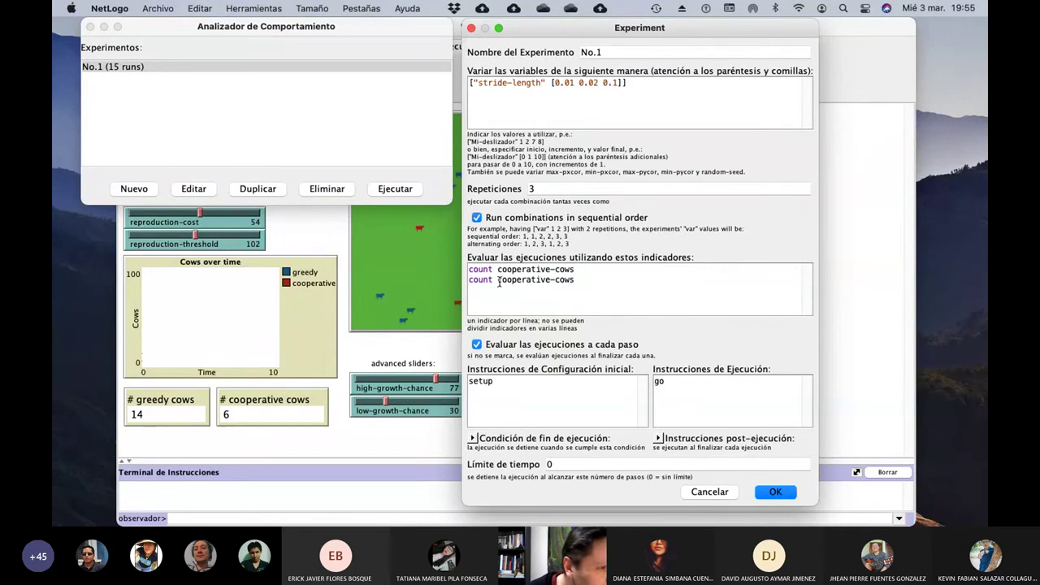
left_click_drag(498, 279, 551, 280)
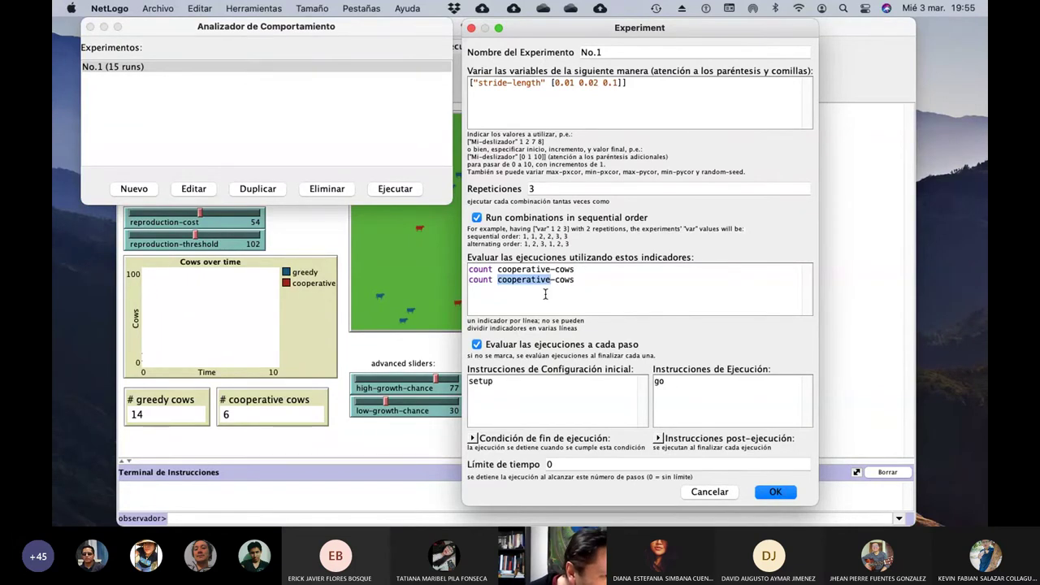
type("greedy")
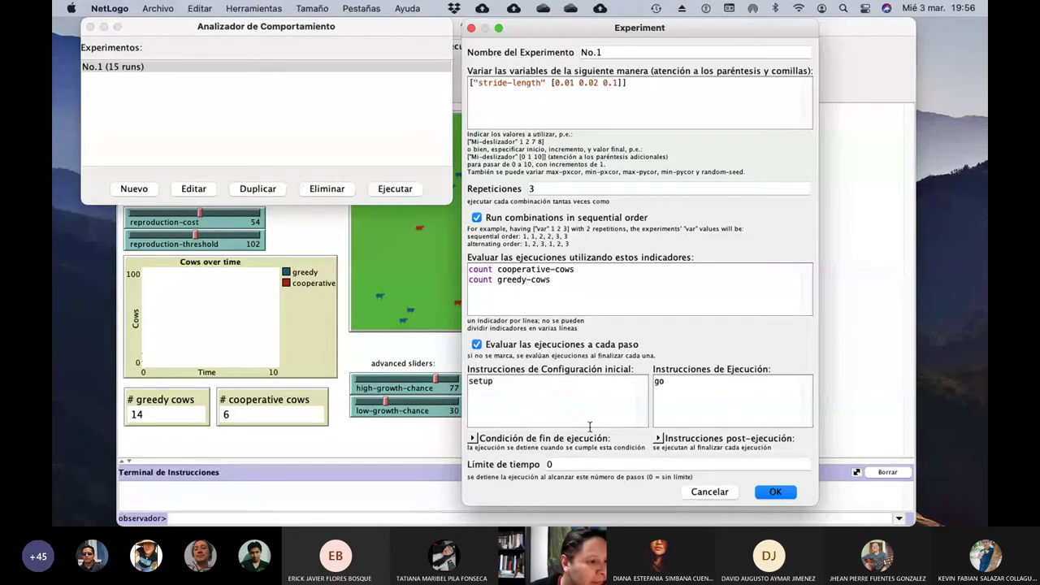
Look at the experiment's end-condition field, collapse it again and set the time limit to 3500 steps.
left_click(477, 439)
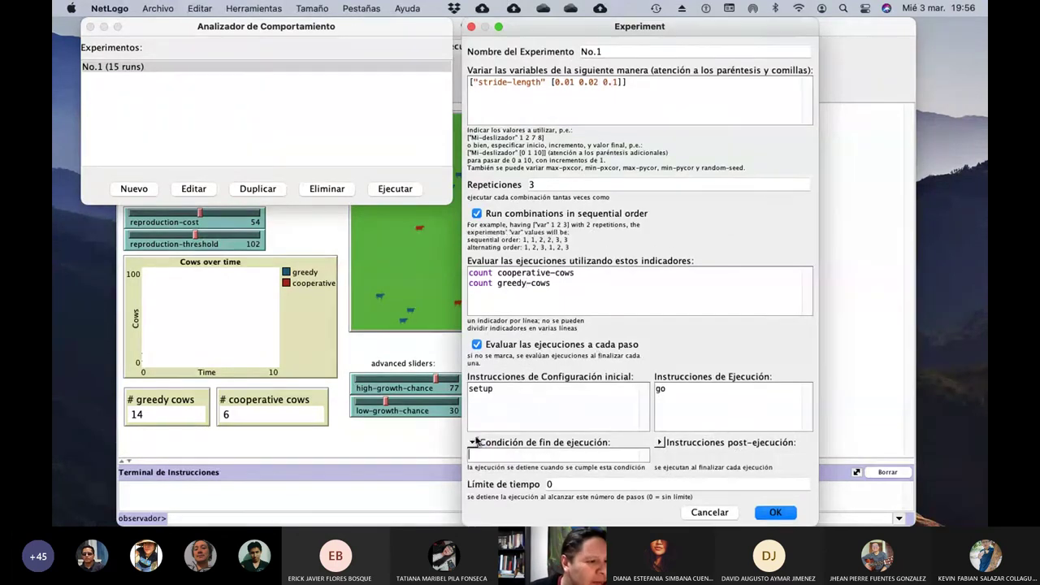
left_click(478, 443)
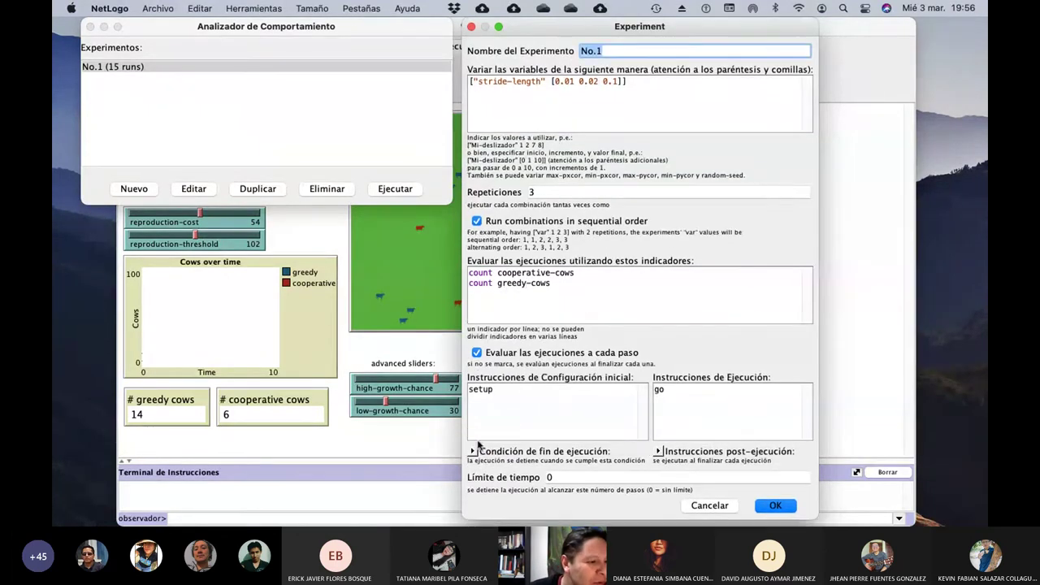
left_click(563, 477)
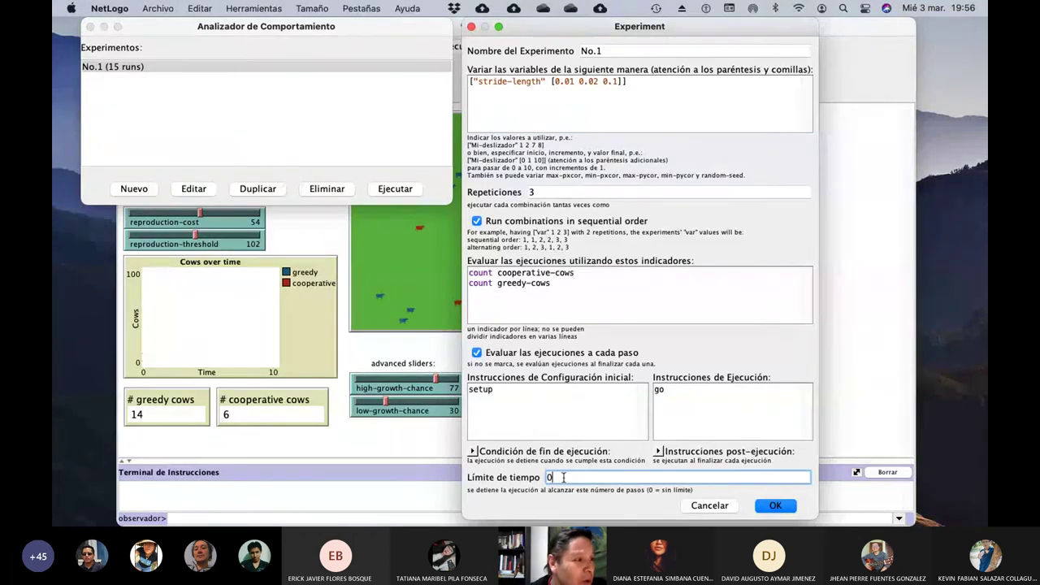
left_click_drag(197, 24, 205, 108)
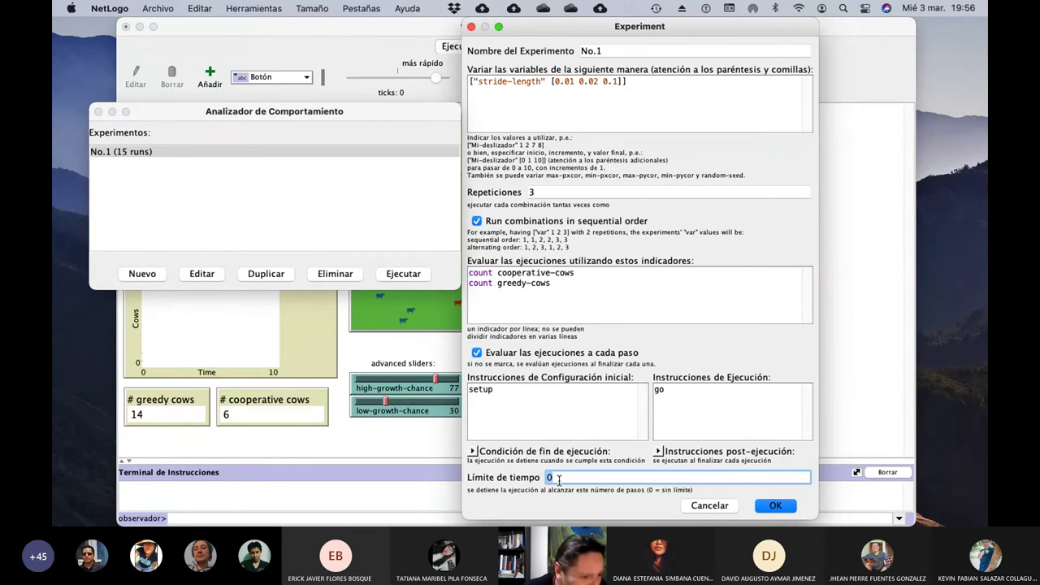
type("35")
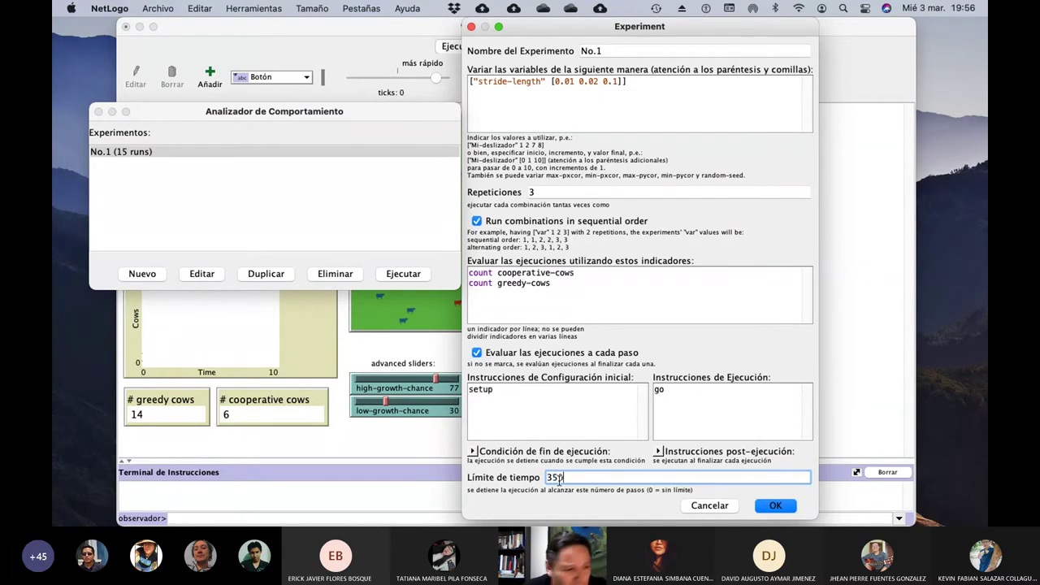
type("00")
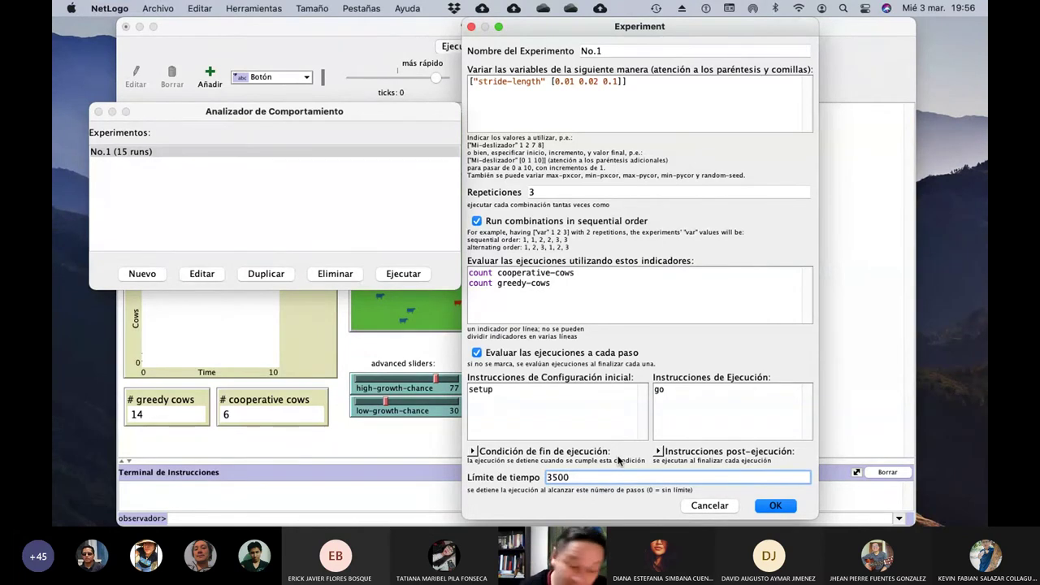
Set the experiment's time limit to 2000 steps and save the experiment.
key("BackSpace")
key("BackSpace")
key("BackSpace")
key("BackSpace")
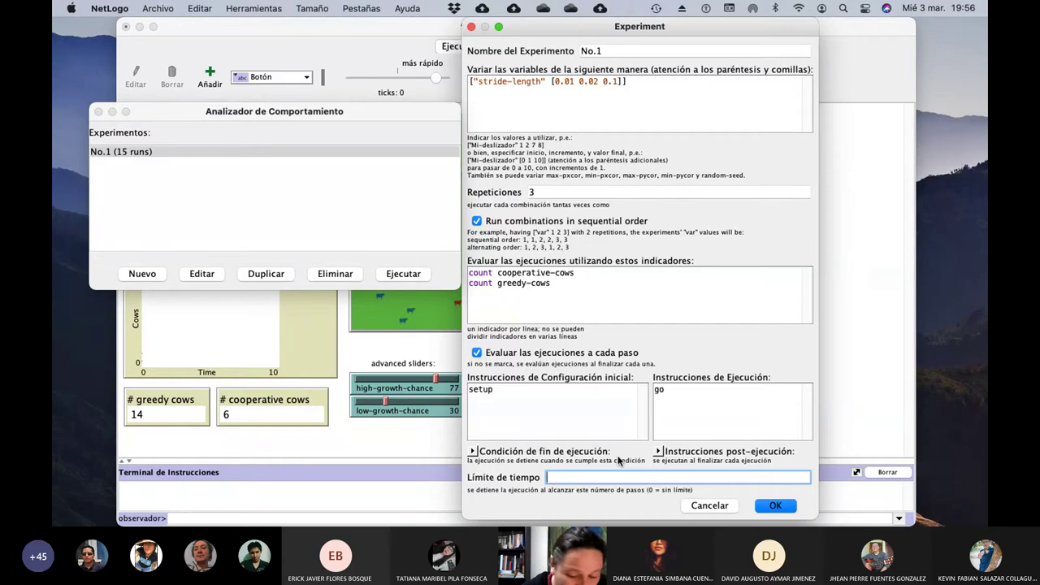
type("200")
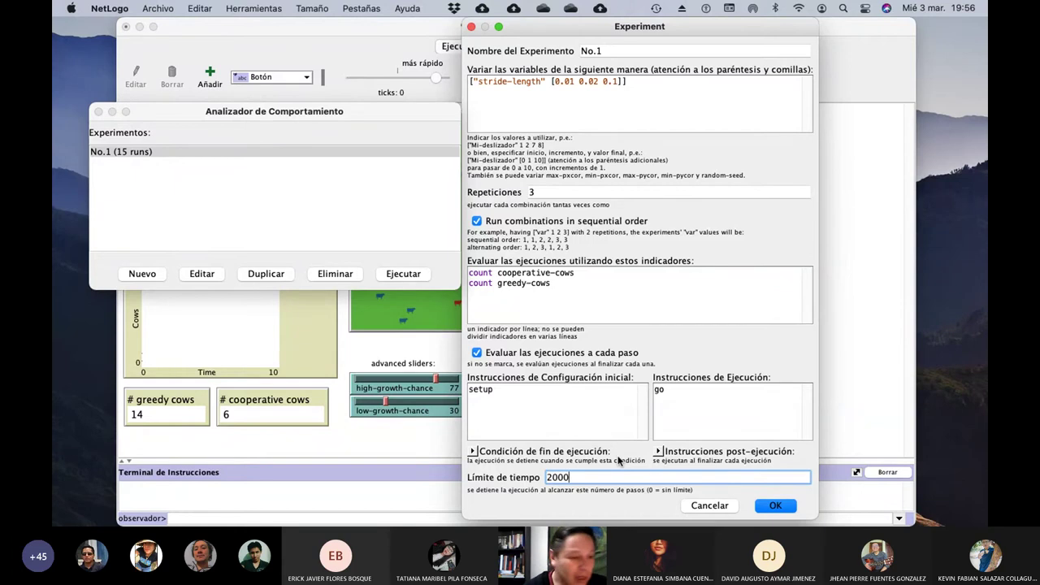
type("0")
left_click(788, 509)
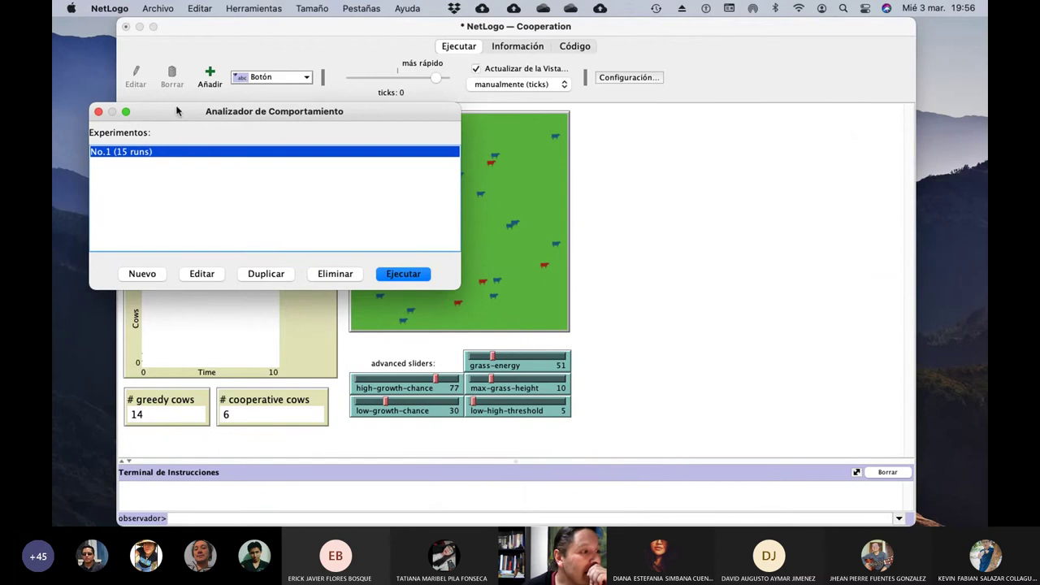
Run experiment No.1 with spreadsheet output enabled and with updating of the view, plots and monitors disabled.
left_click_drag(176, 104, 649, 121)
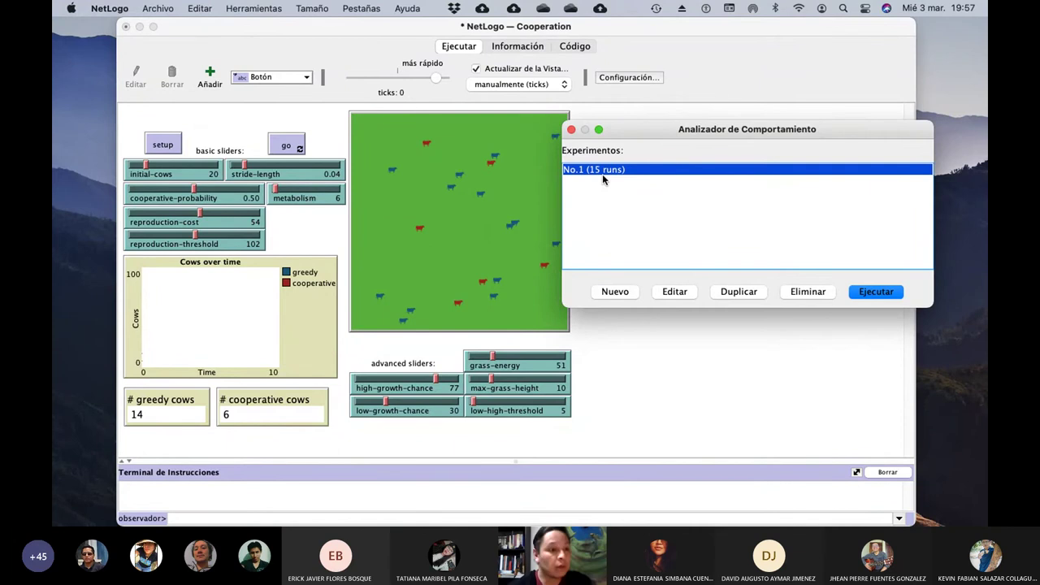
left_click(876, 297)
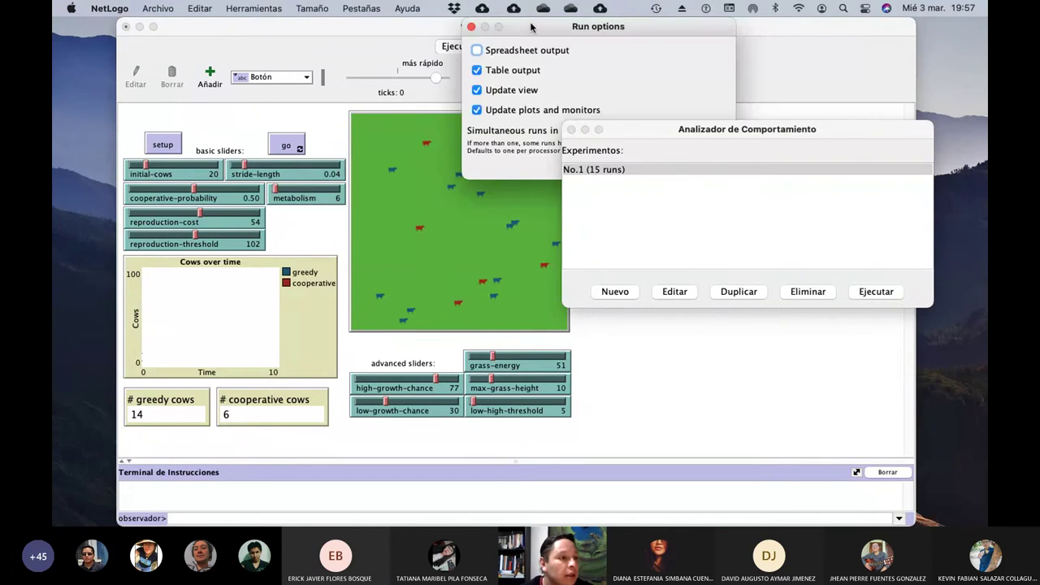
left_click_drag(531, 27, 329, 127)
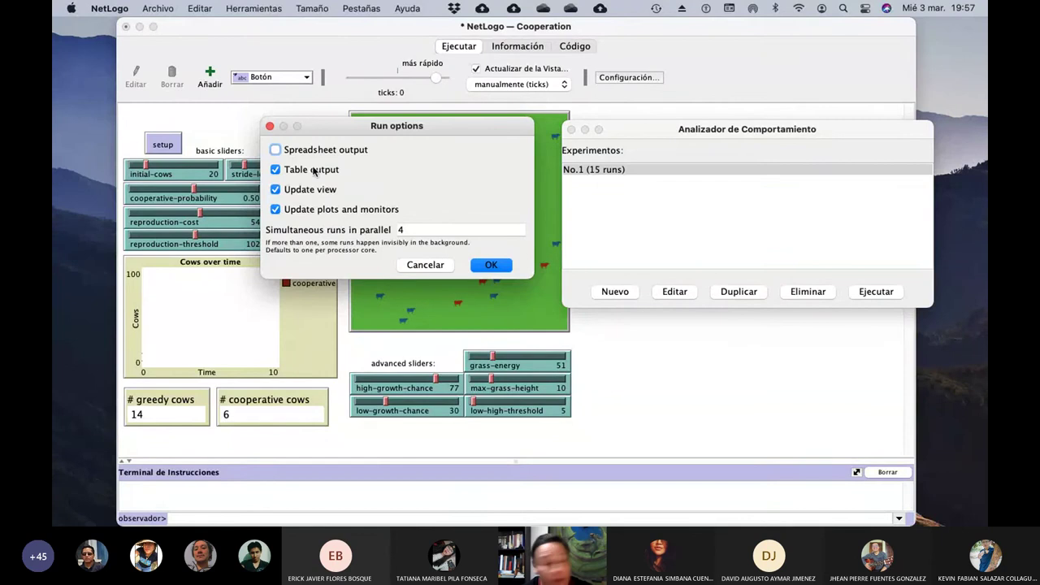
left_click(276, 150)
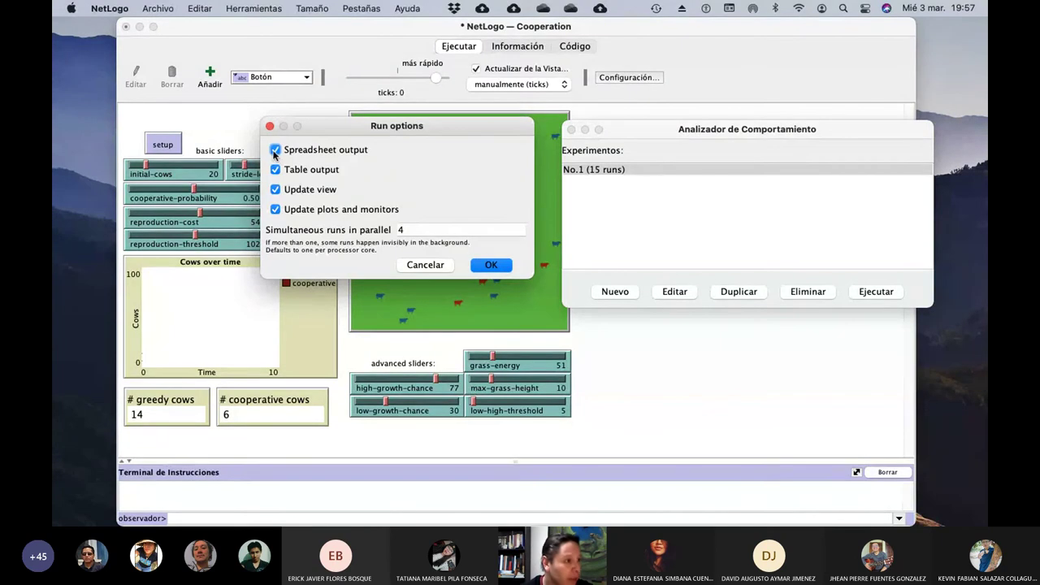
left_click(276, 190)
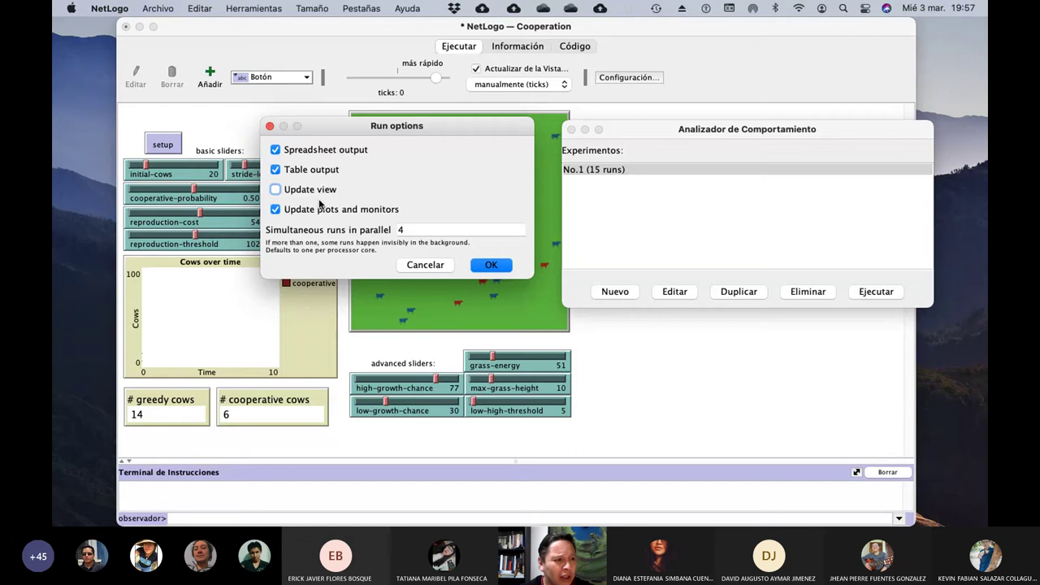
left_click(275, 210)
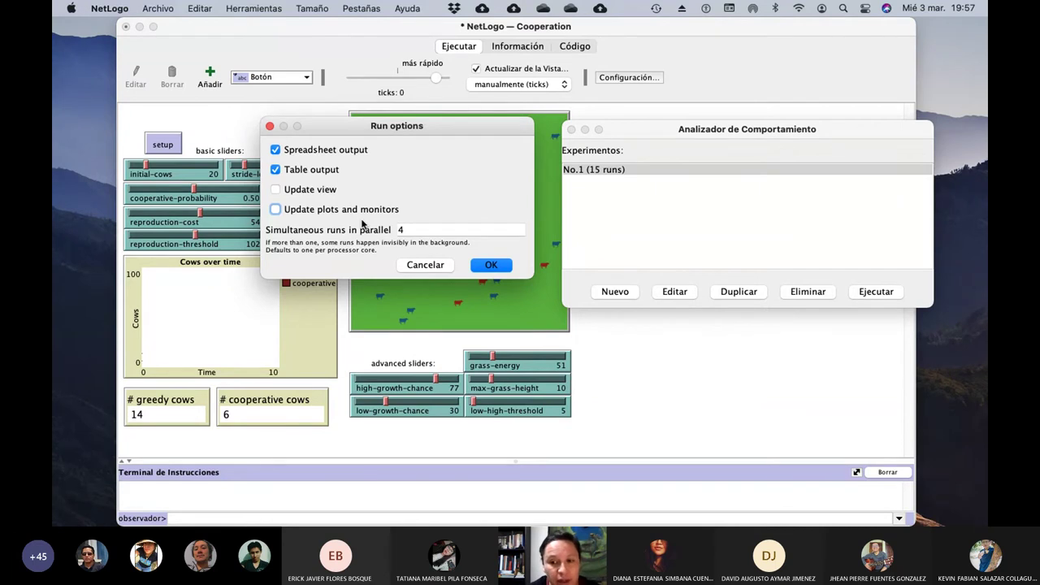
left_click(489, 265)
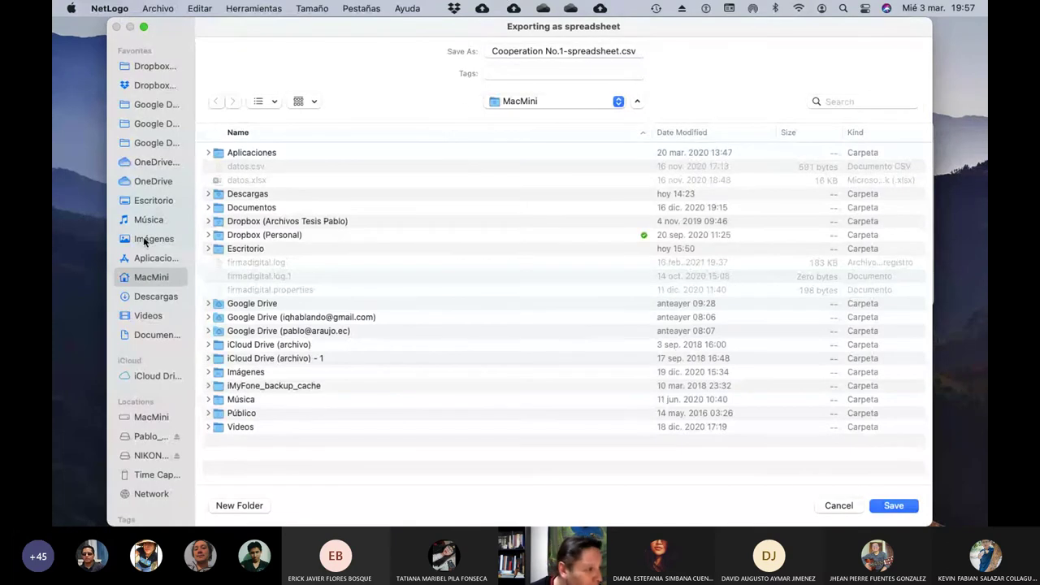
Browse to the Clases folder under UCE > Optativa 2 in Google Drive as the spreadsheet export's destination.
left_click(150, 143)
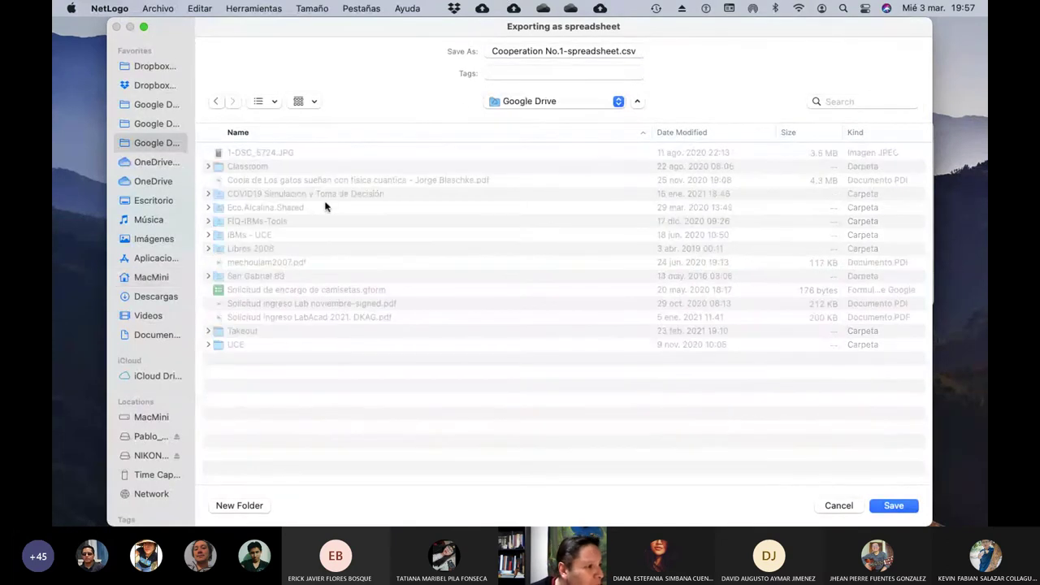
left_click(238, 345)
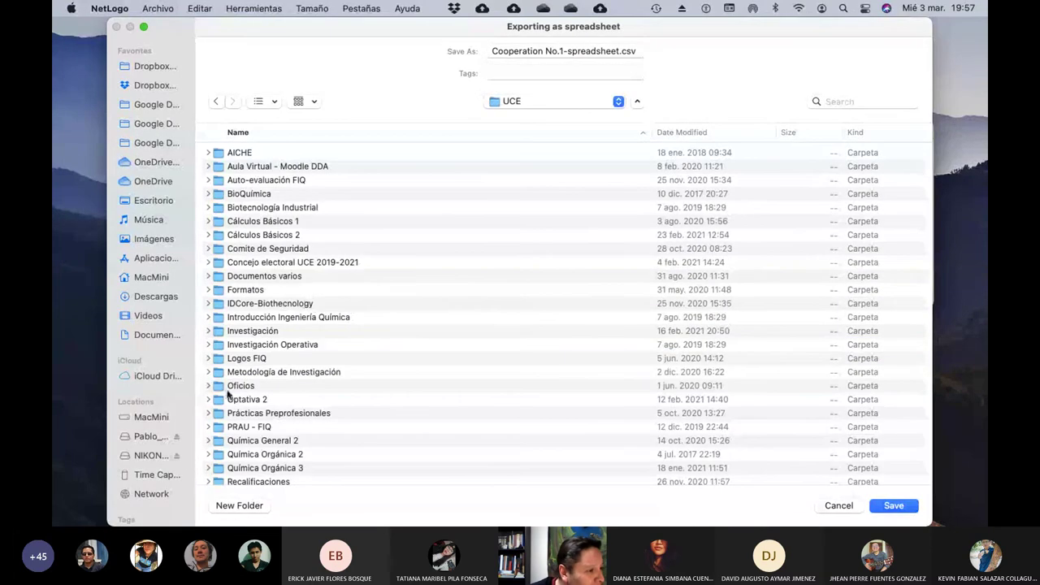
double_click(236, 399)
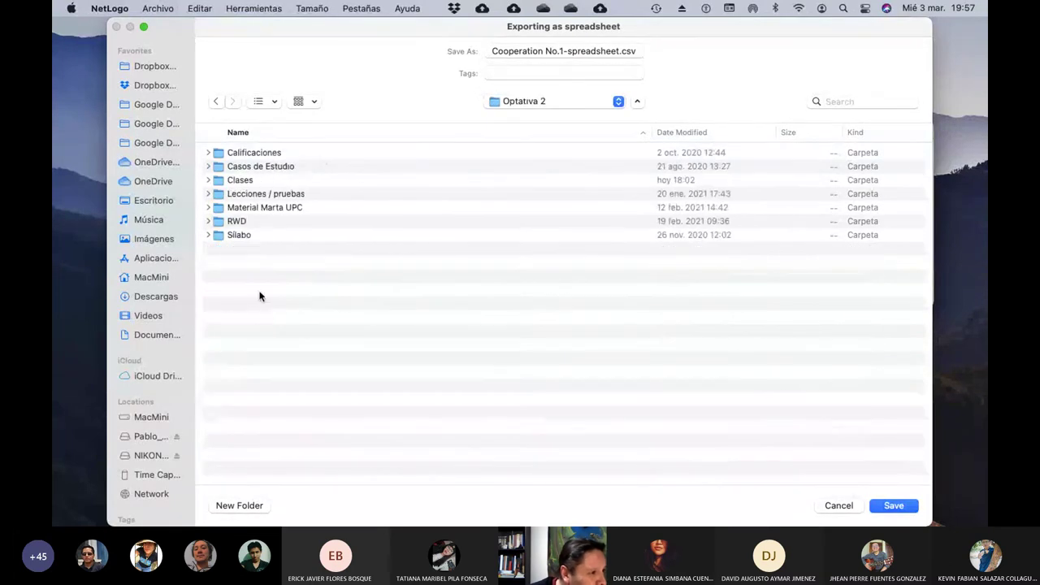
left_click(236, 183)
double_click(236, 182)
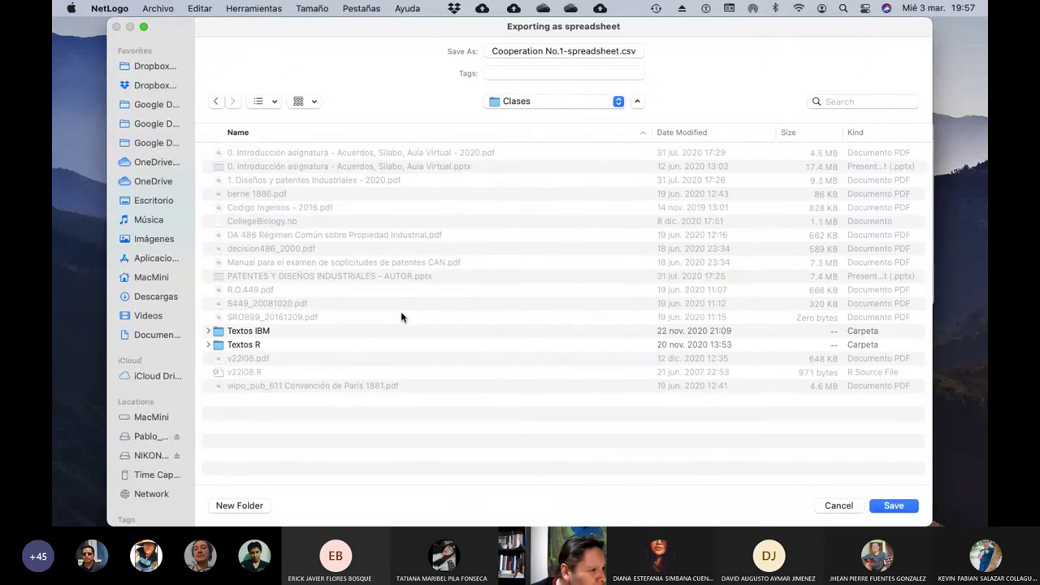
Create a new folder named "Netlogo folder" inside Clases.
left_click(240, 505)
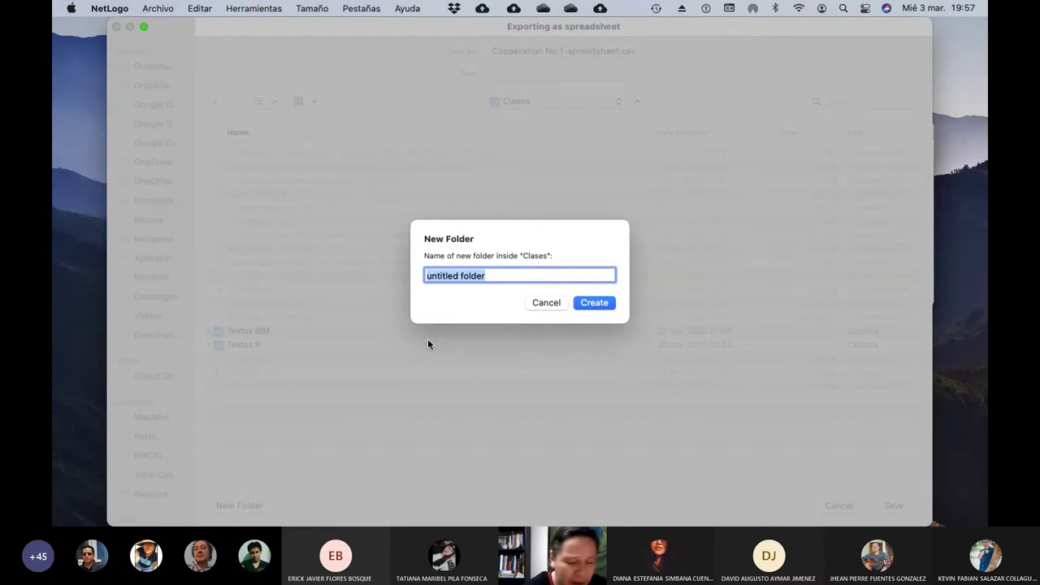
type("Netlogo")
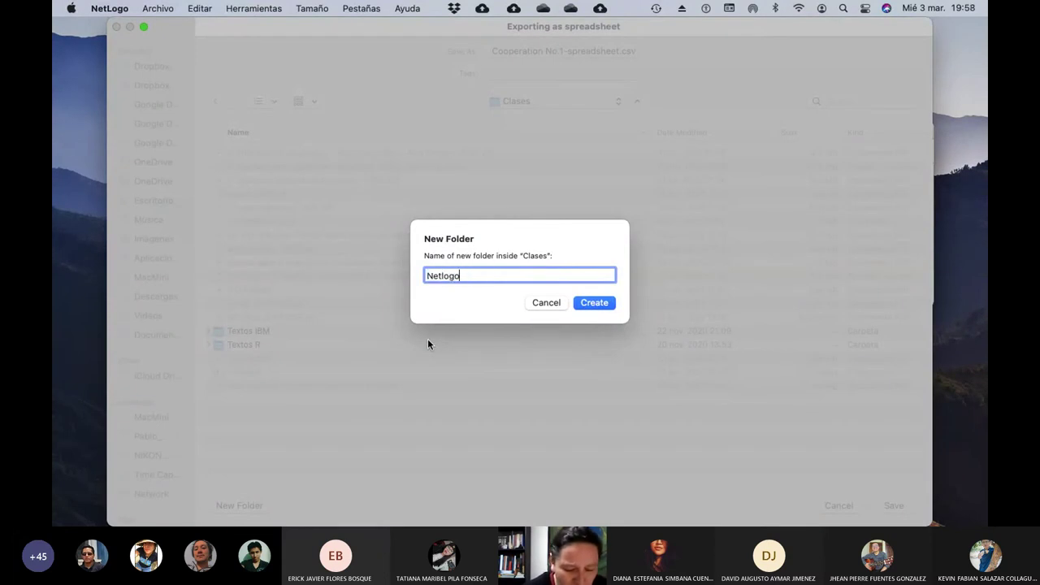
type(" folder")
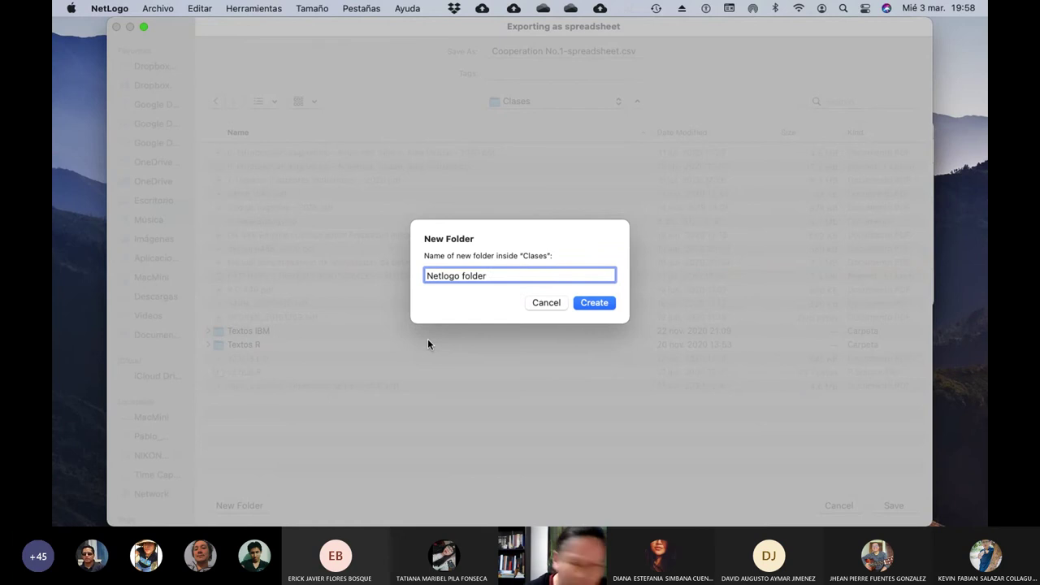
left_click(593, 302)
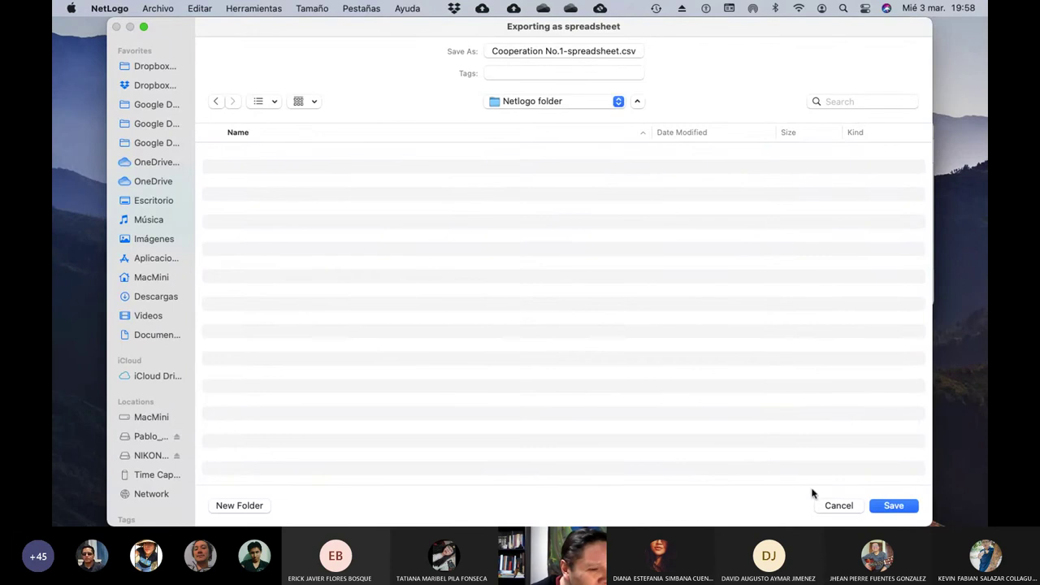
Save Cooperation No.1-spreadsheet.csv and Cooperation No.1-table.csv in the new folder, and place the experiment list and running-experiment windows side by side.
left_click(894, 507)
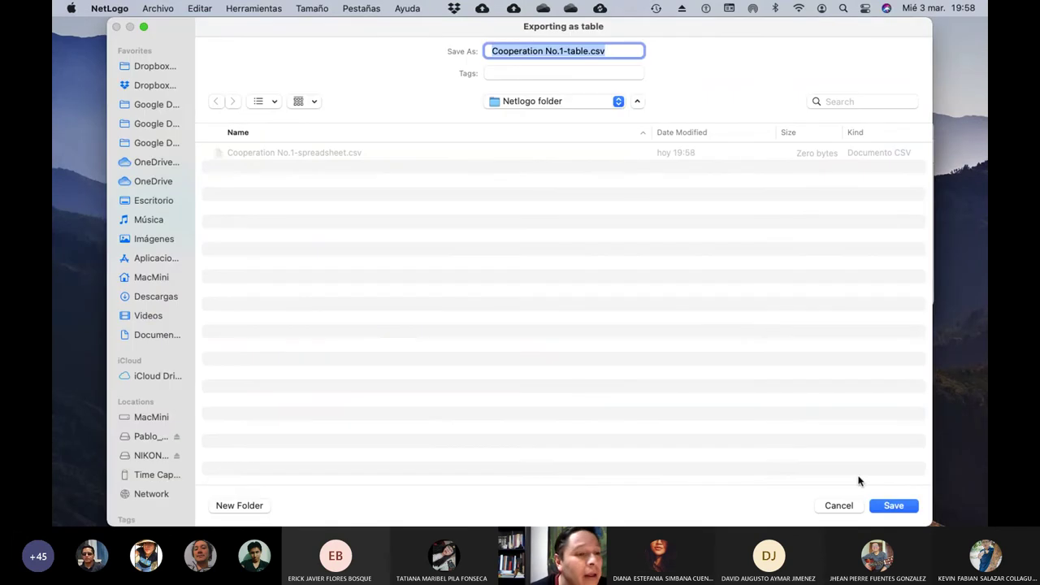
left_click(893, 505)
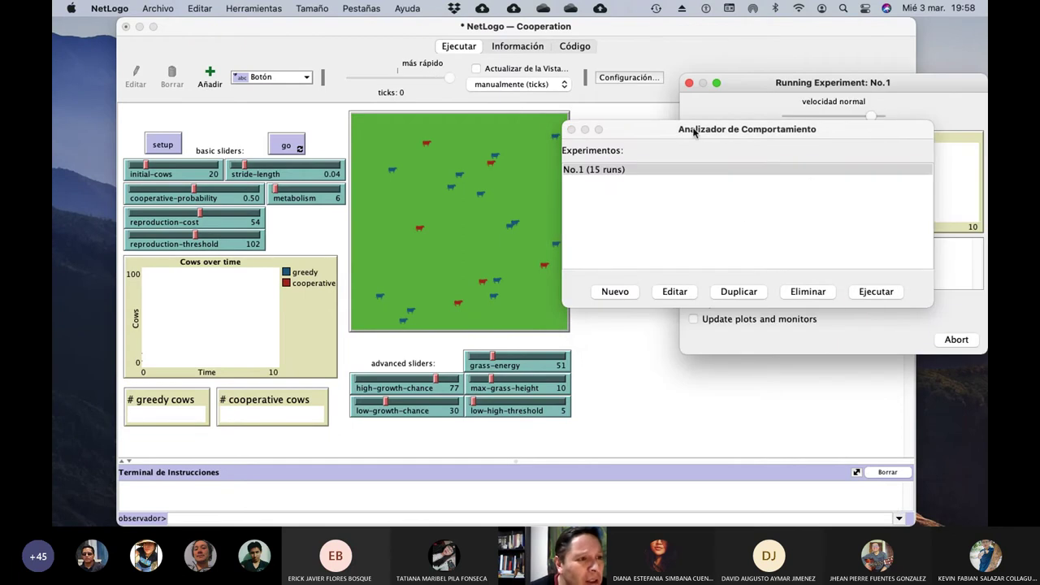
left_click_drag(687, 129, 306, 58)
left_click_drag(769, 83, 675, 59)
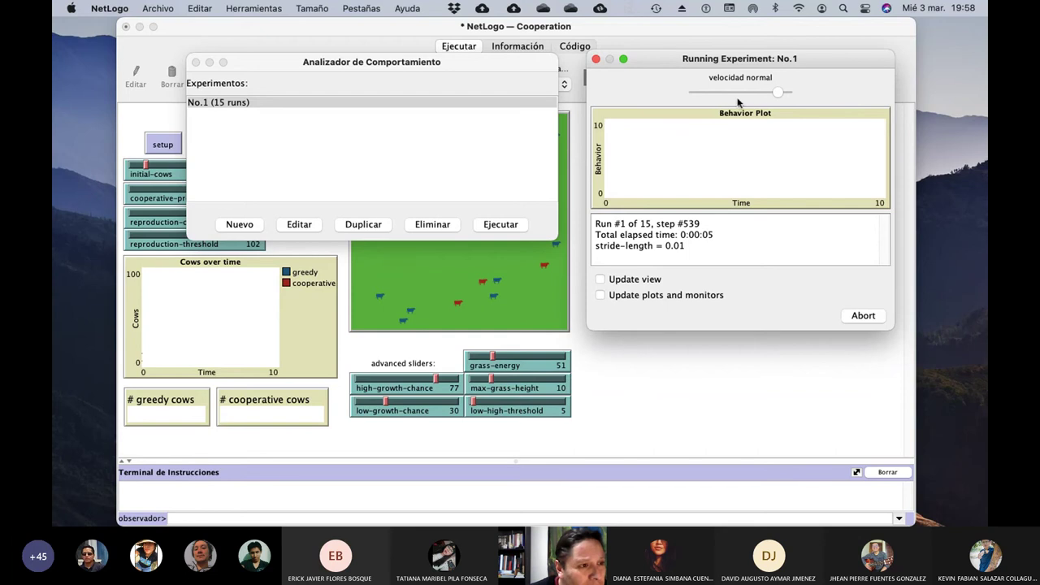